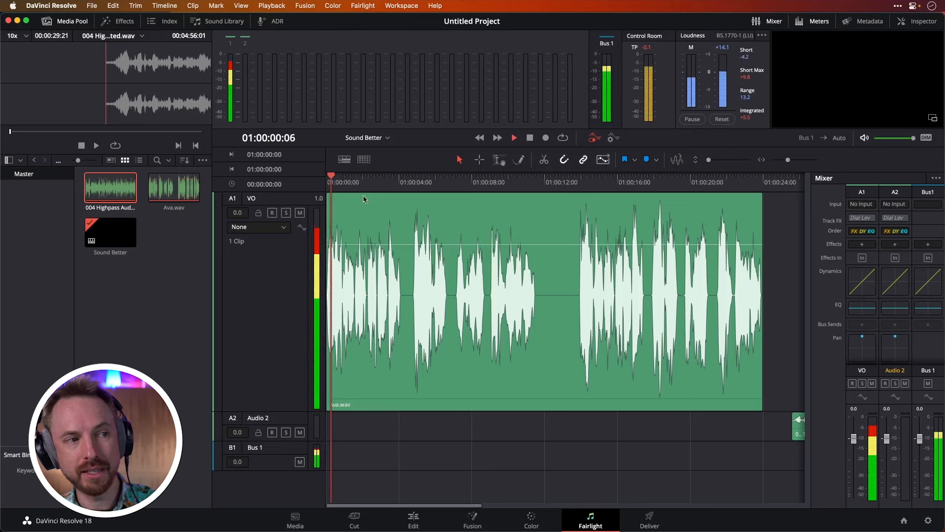
Audition the 004 Highpass clip on track Audio 2 for comparison with the VO recording
left_click(796, 187)
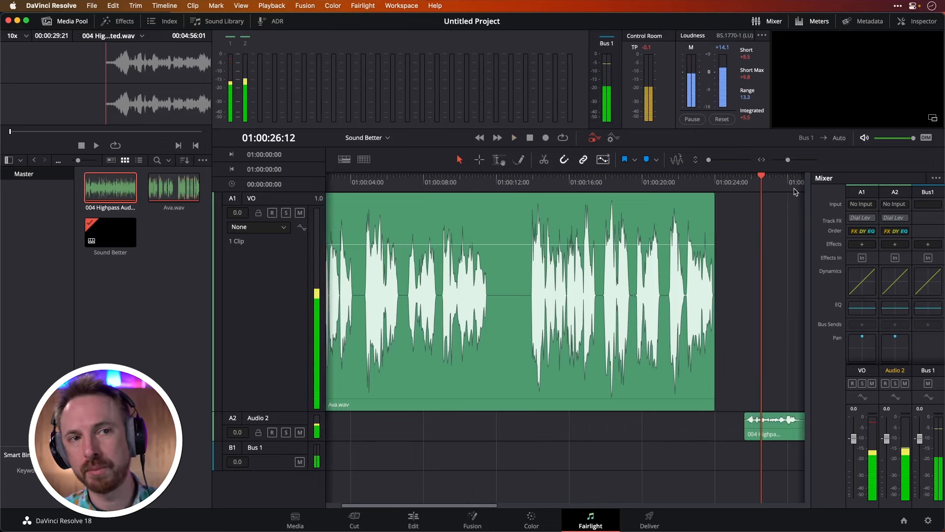
left_click(780, 185)
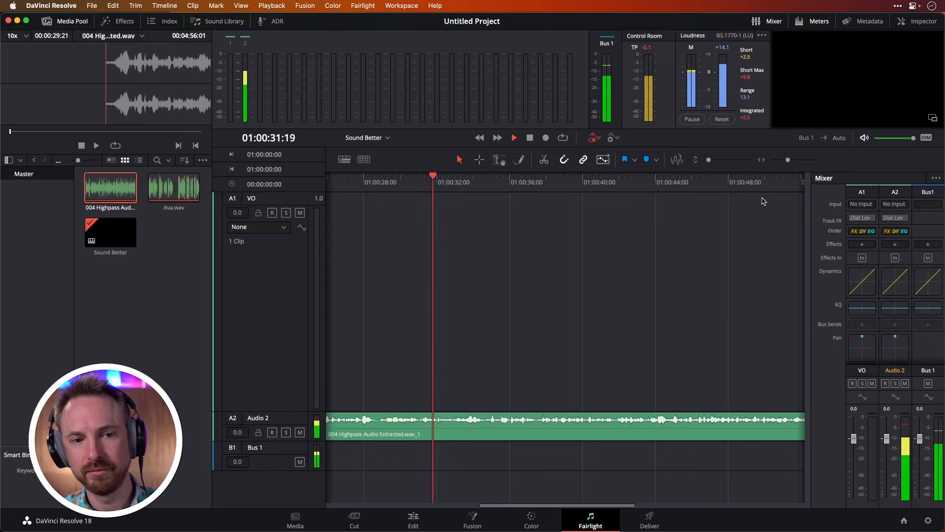
key("space")
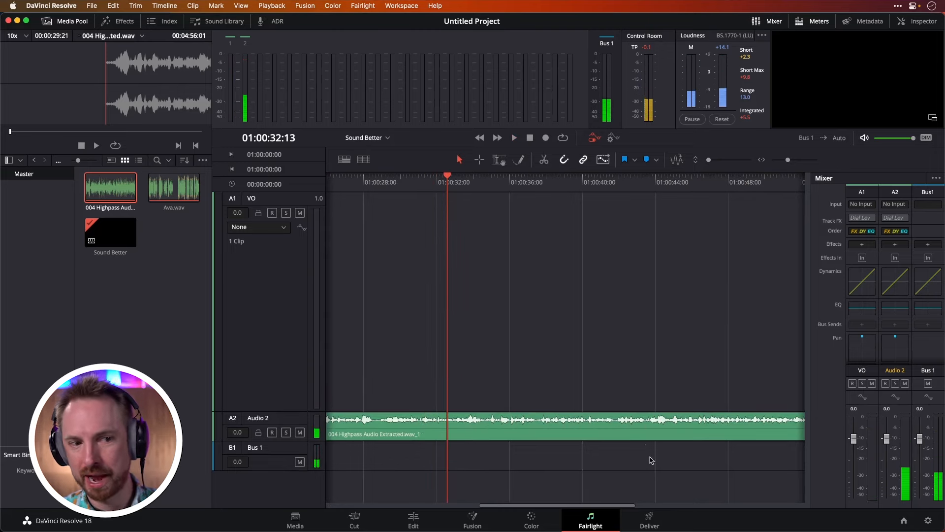
Add the Dialogue Processor effect to the VO track A1
left_click_drag(623, 506, 468, 522)
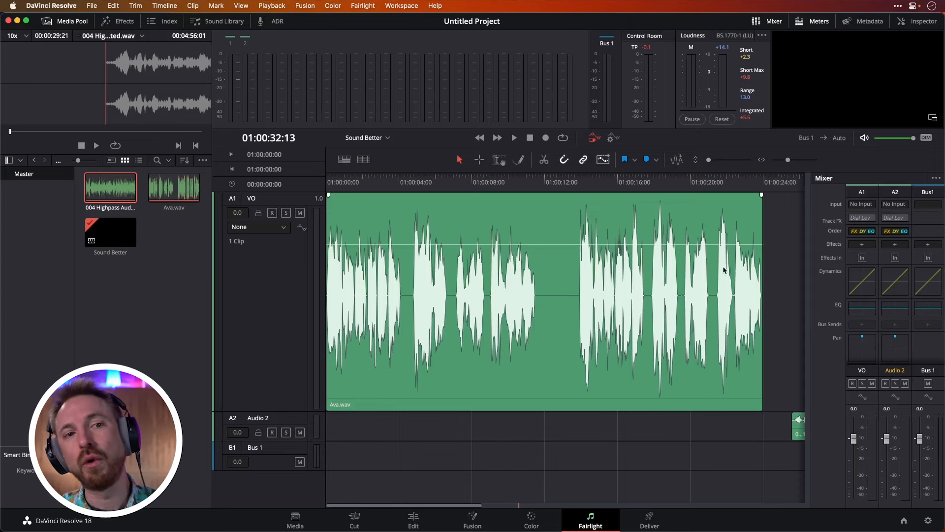
left_click(863, 244)
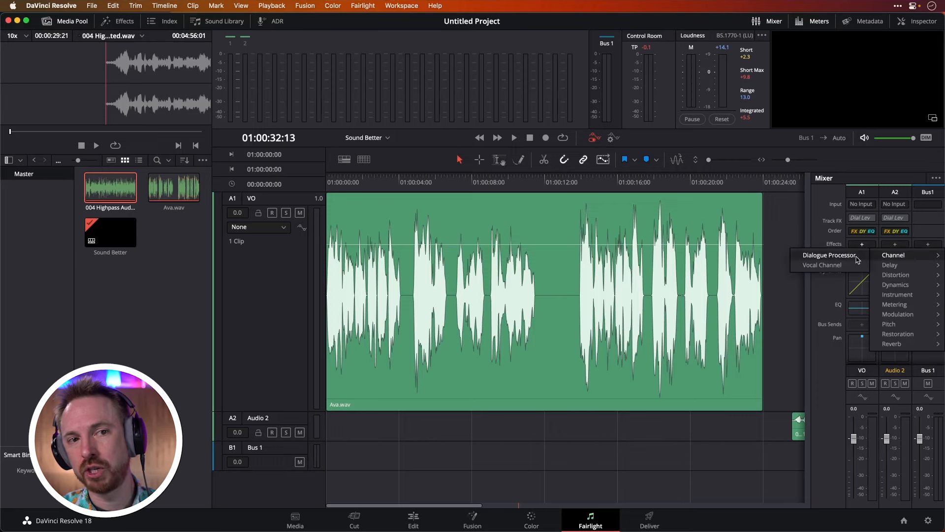
left_click(858, 257)
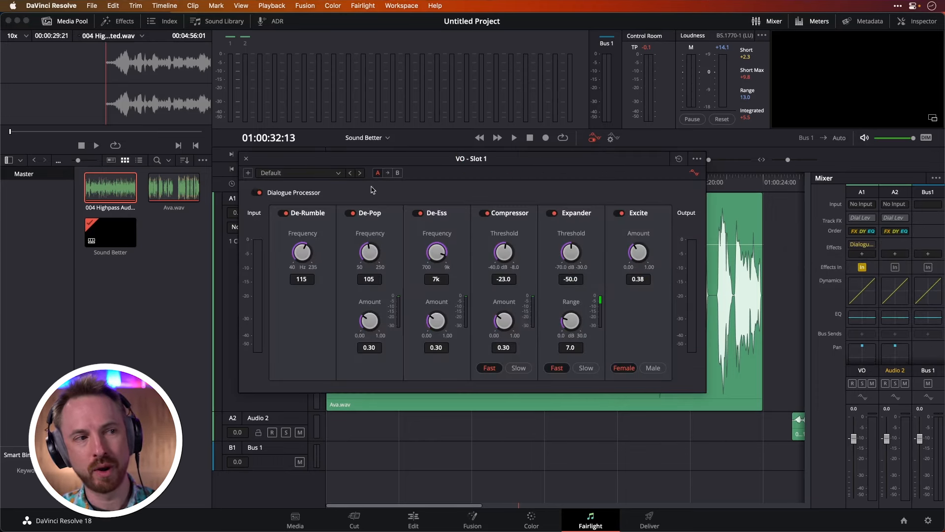
Play the VO track from the start, bypassing the Dialogue Processor midway to compare processed and unprocessed sound
key("space")
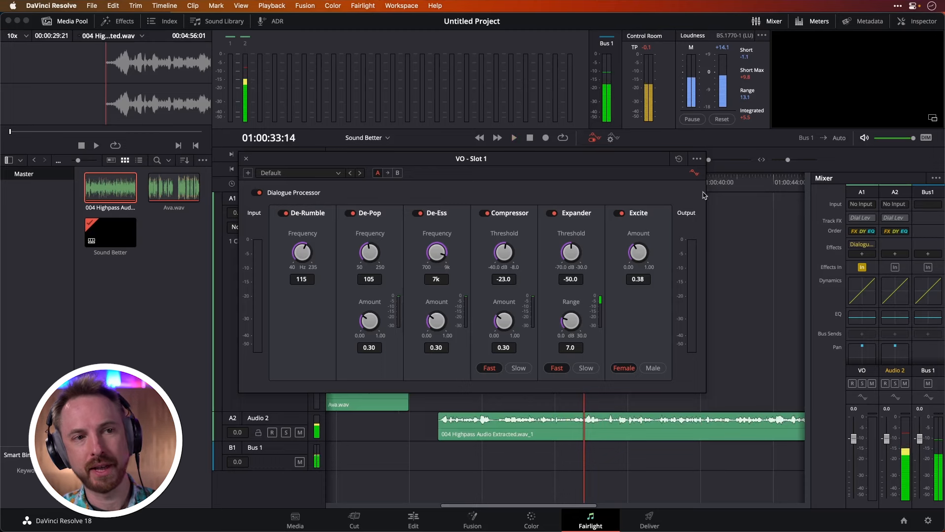
key("Home")
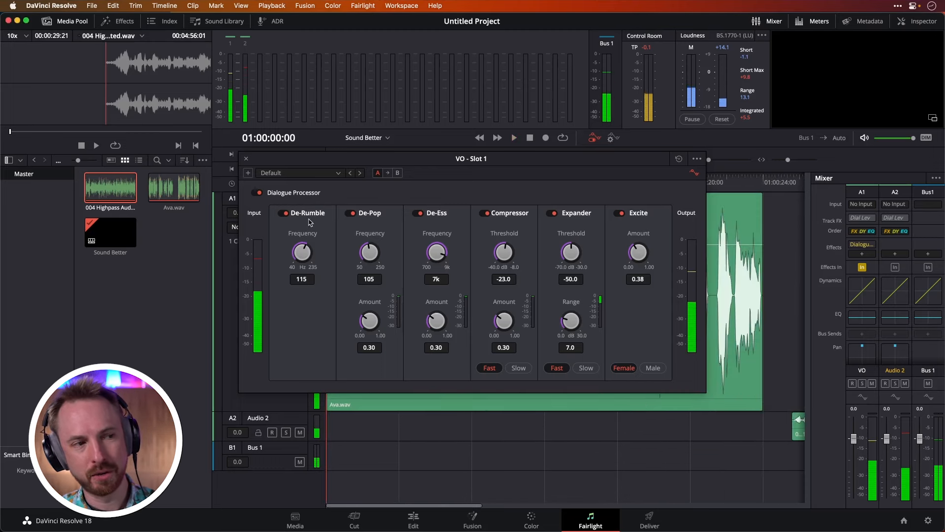
left_click_drag(373, 160, 545, 141)
key("space")
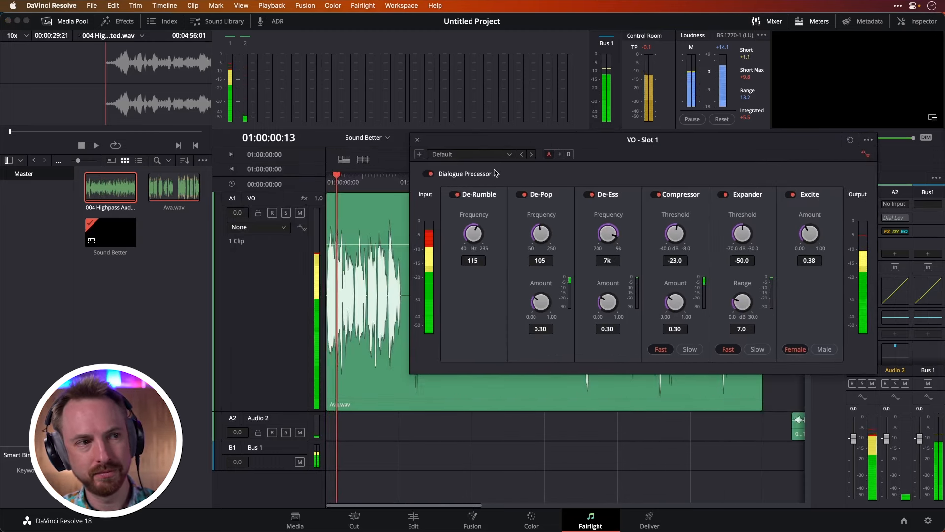
left_click(429, 174)
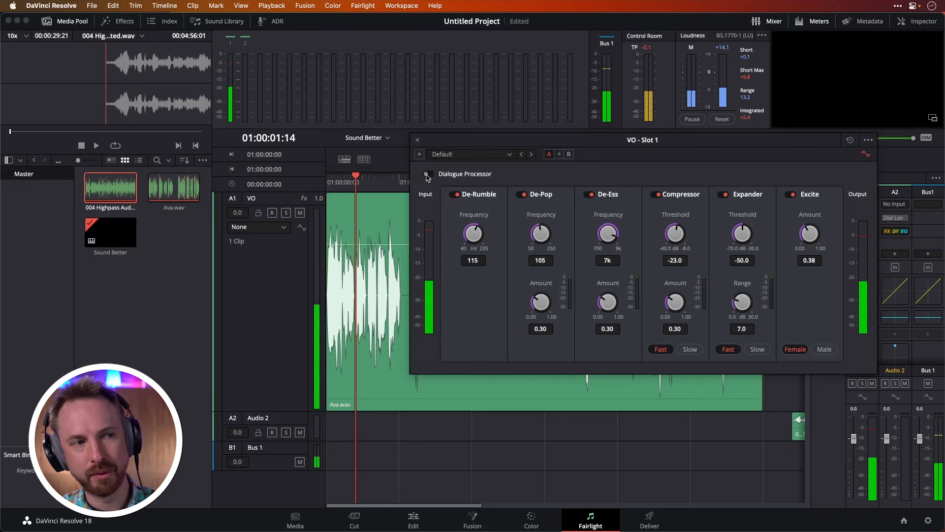
key("space")
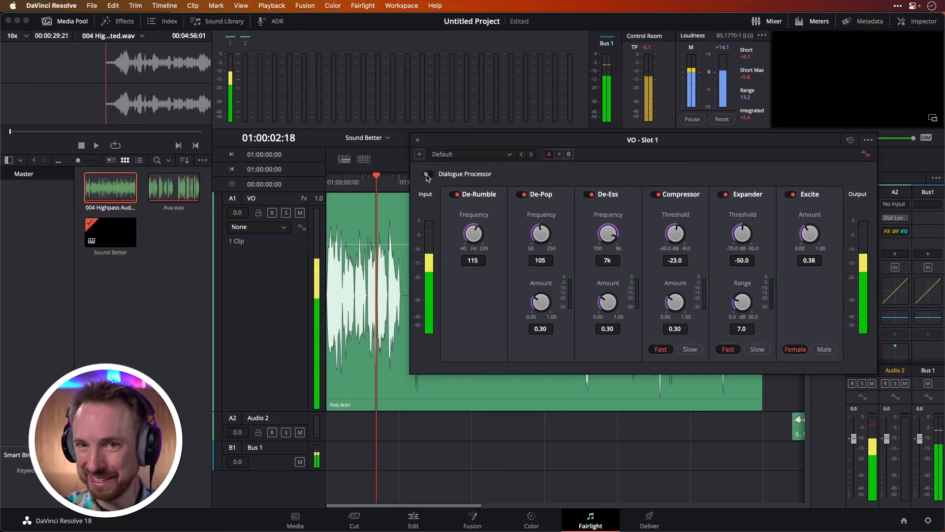
Load the Female VO preset in the Dialogue Processor and audition the VO track from the start
left_click(461, 154)
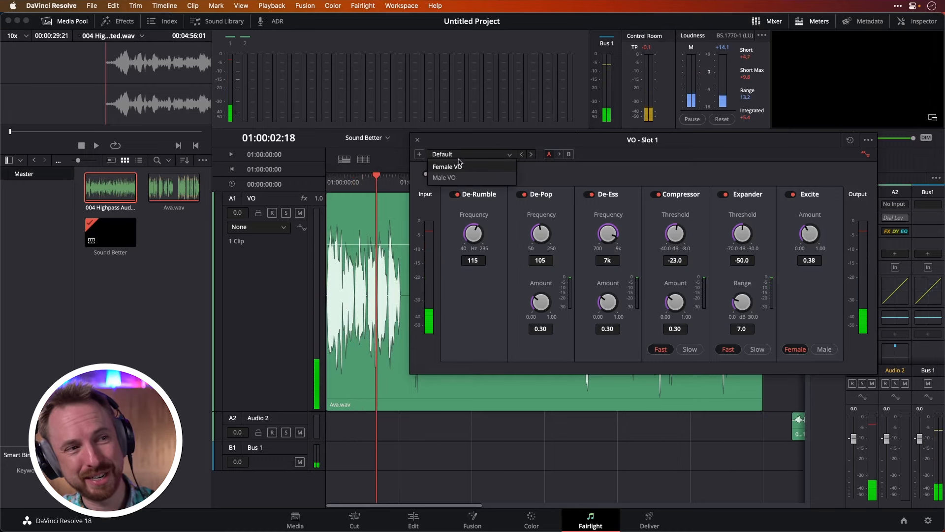
left_click(460, 168)
key("Home")
key("space")
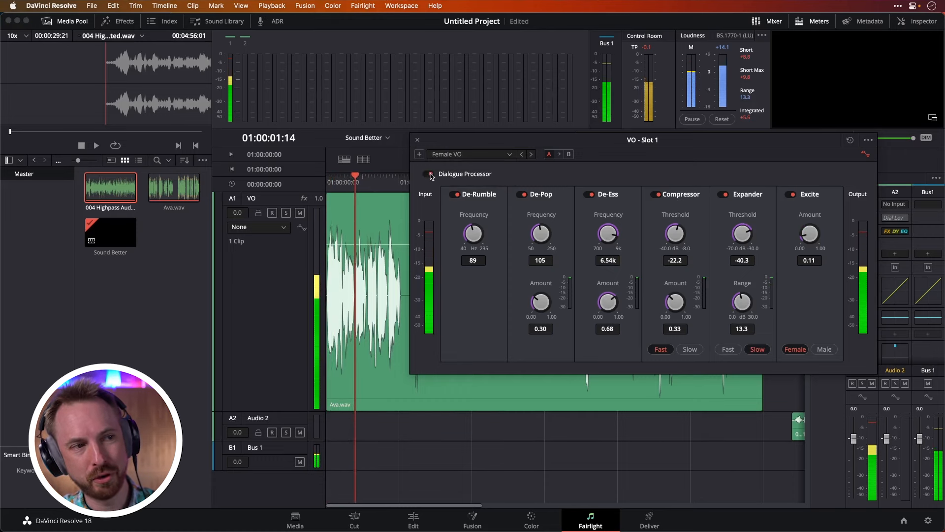
key("space")
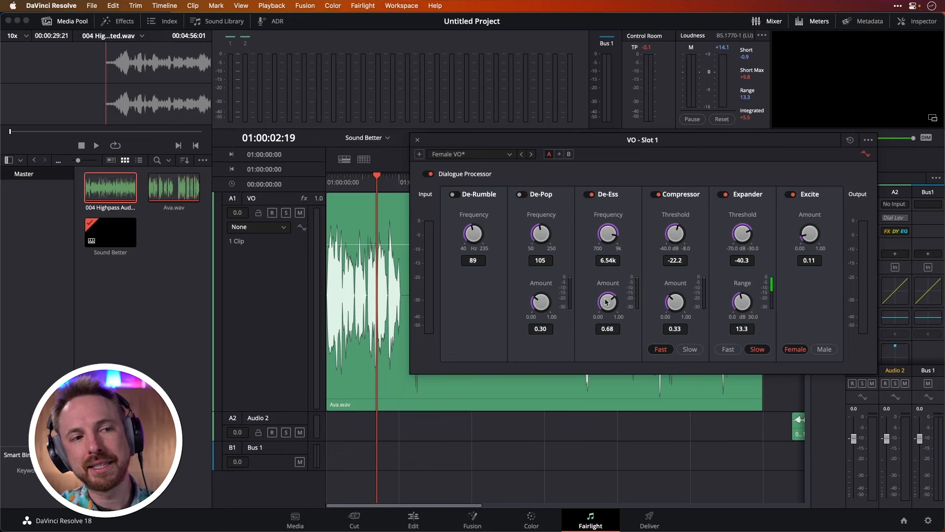
Set the De-Ess frequency to 5.86k and its amount to 0.65 while auditioning the VO track from the start
left_click_drag(366, 182, 312, 186)
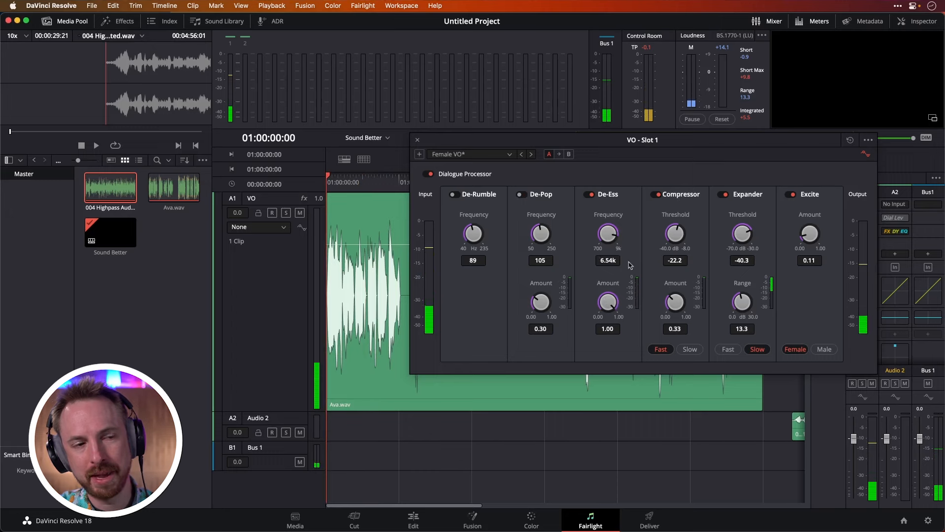
key("space")
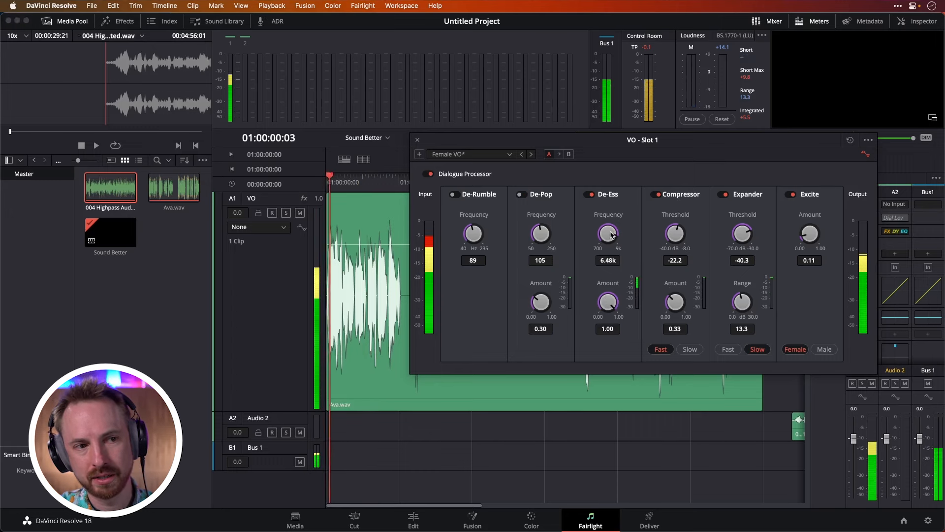
mouse_move(612, 234)
left_mouse_down()
mouse_move(626, 231)
mouse_move(618, 239)
left_mouse_up()
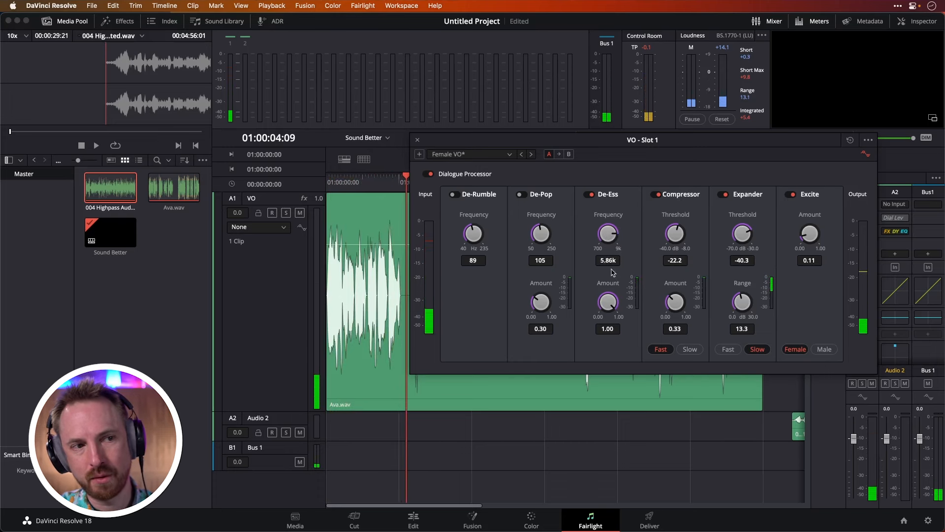
left_click(329, 184)
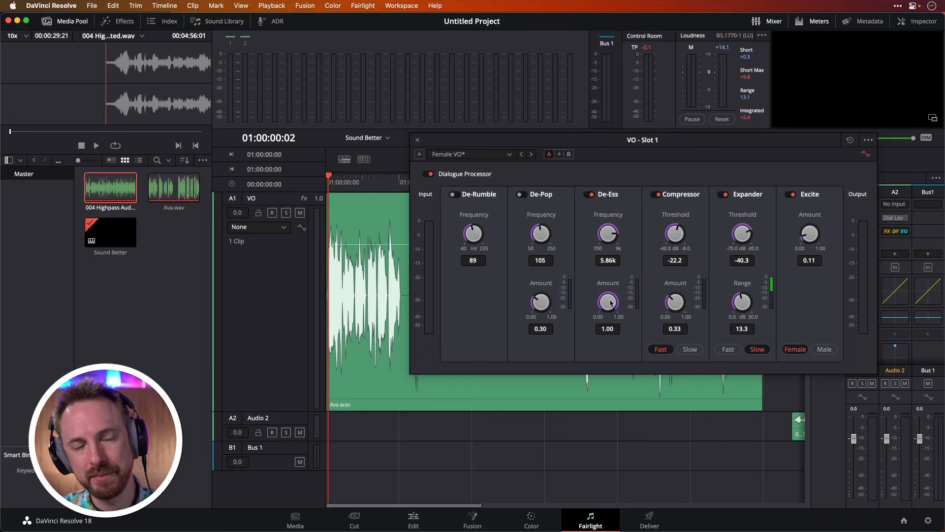
key("space")
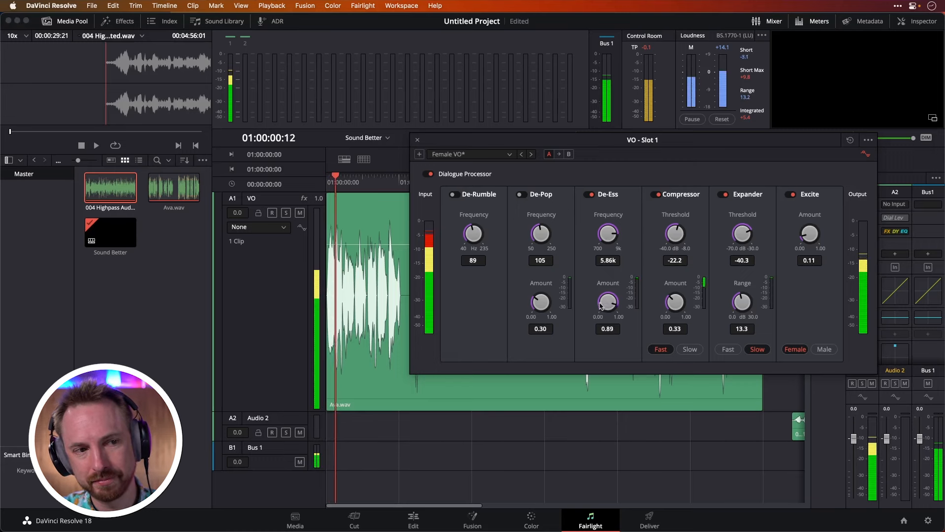
left_click_drag(611, 304, 588, 310)
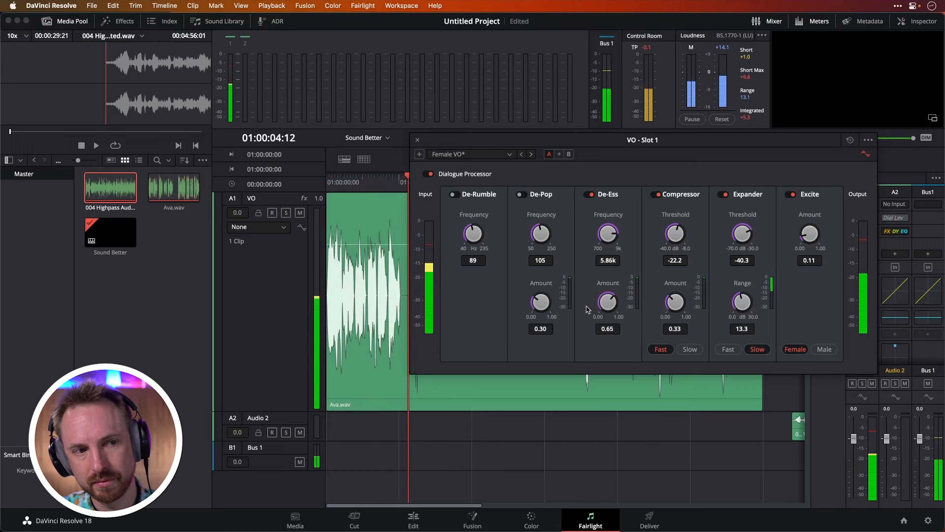
key("space")
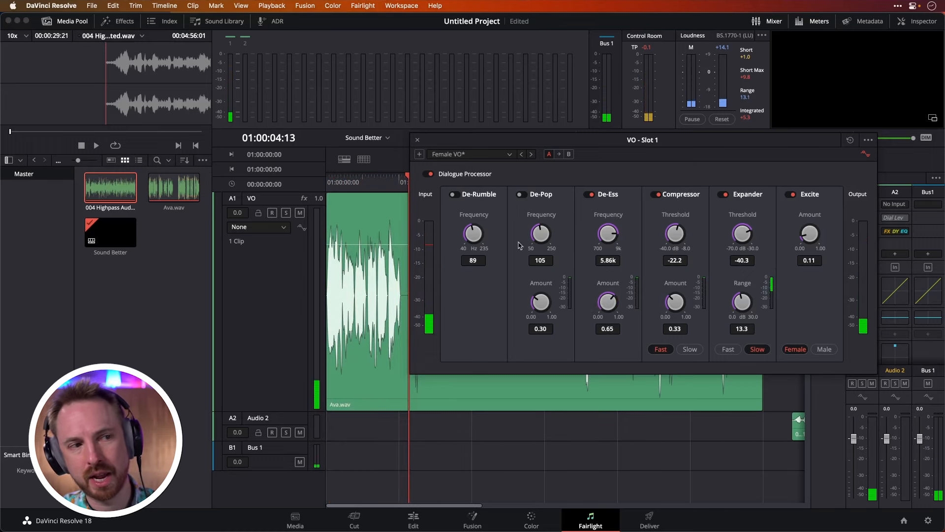
Set the Compressor amount to 0.41 and its threshold to -15.6 dB while auditioning the VO track
key("Home")
key("space")
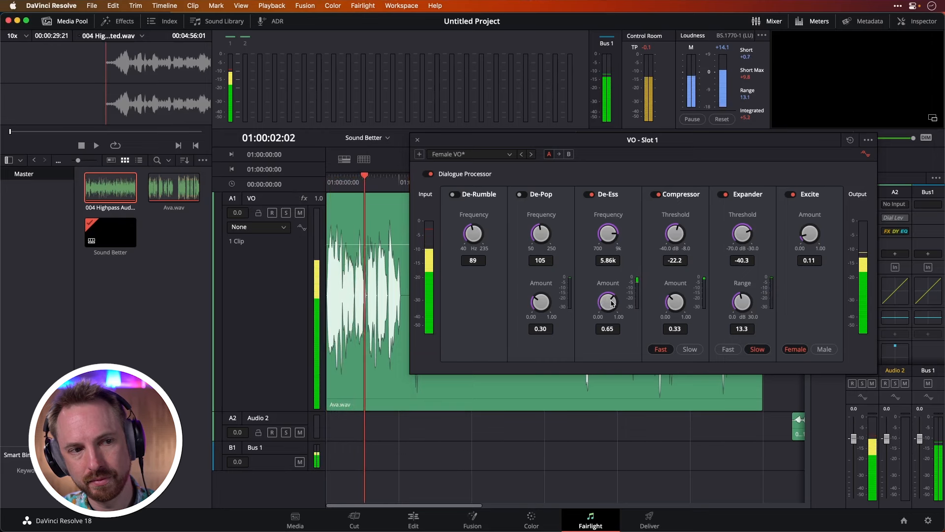
key("space")
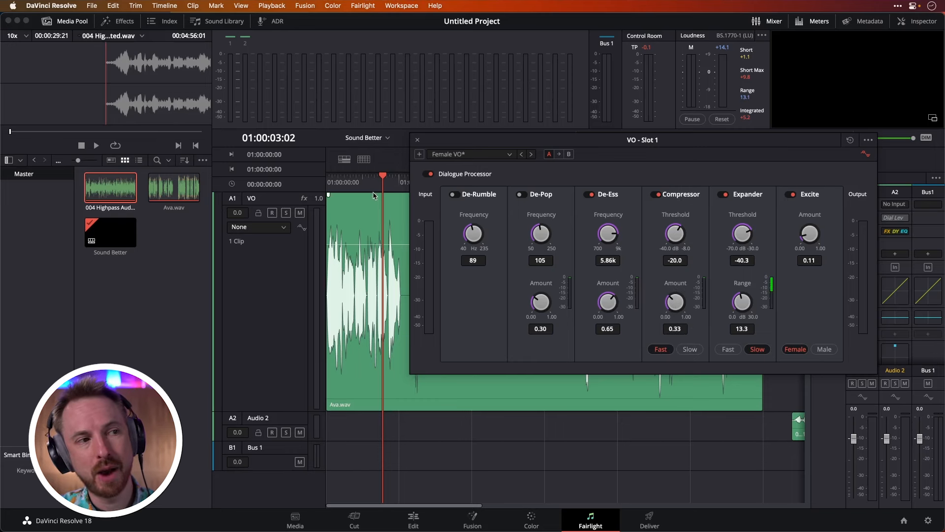
left_click_drag(369, 180, 297, 194)
key("space")
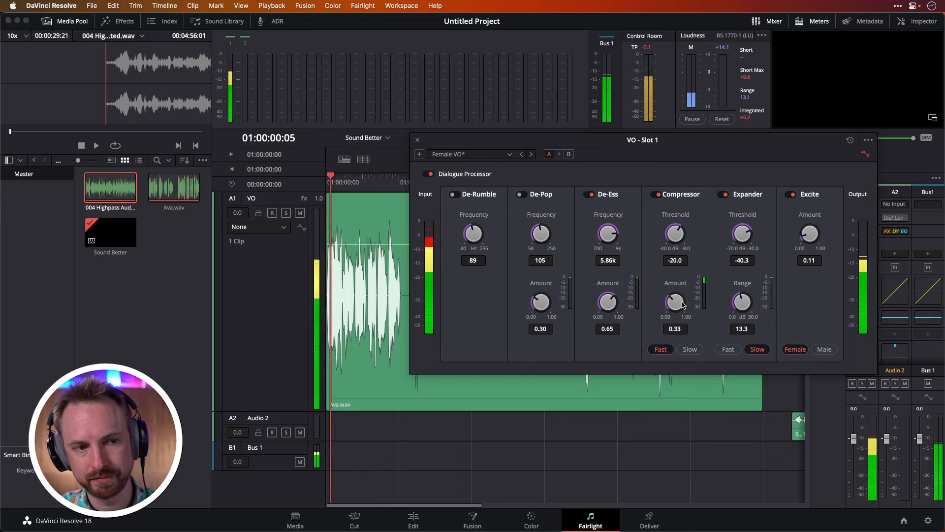
left_click_drag(683, 305, 689, 301)
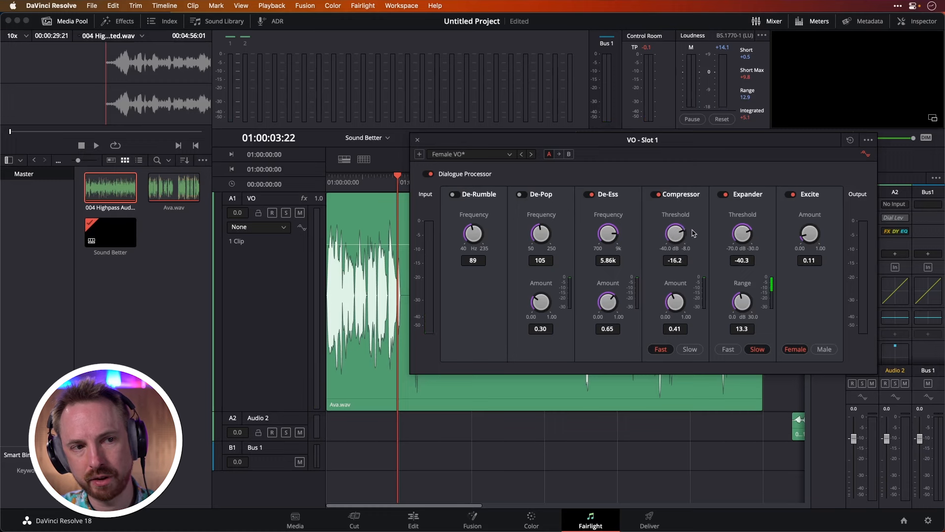
key("space")
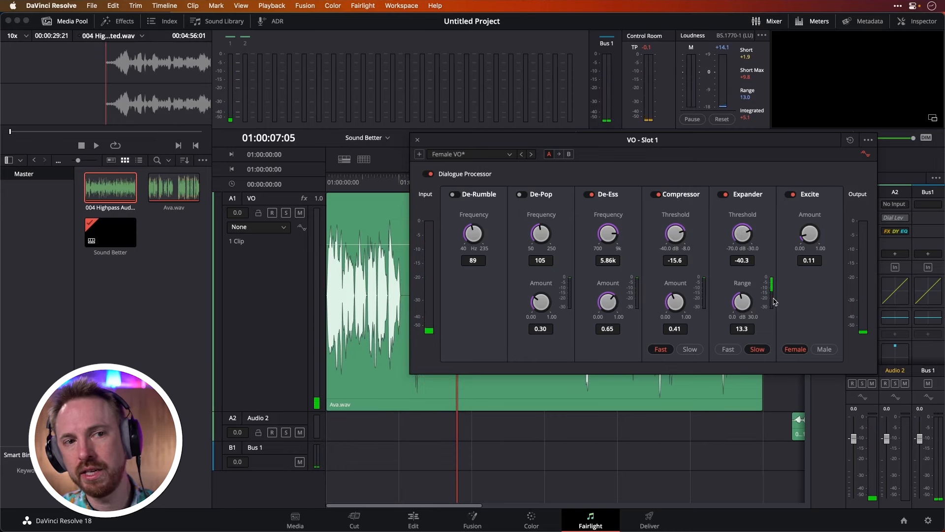
Play the VO track from about 01:00:02:17 to examine how the Expander acts in the pauses between phrases
left_click_drag(379, 184, 376, 184)
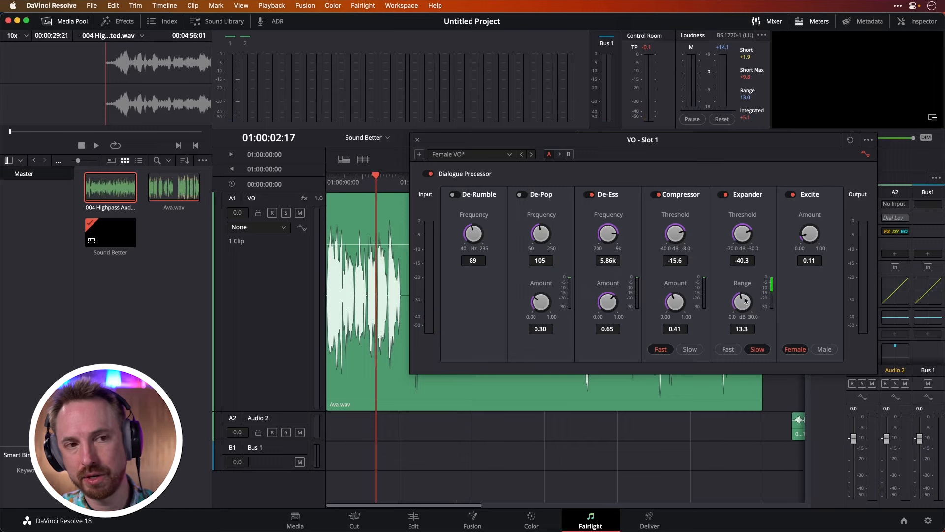
key("space")
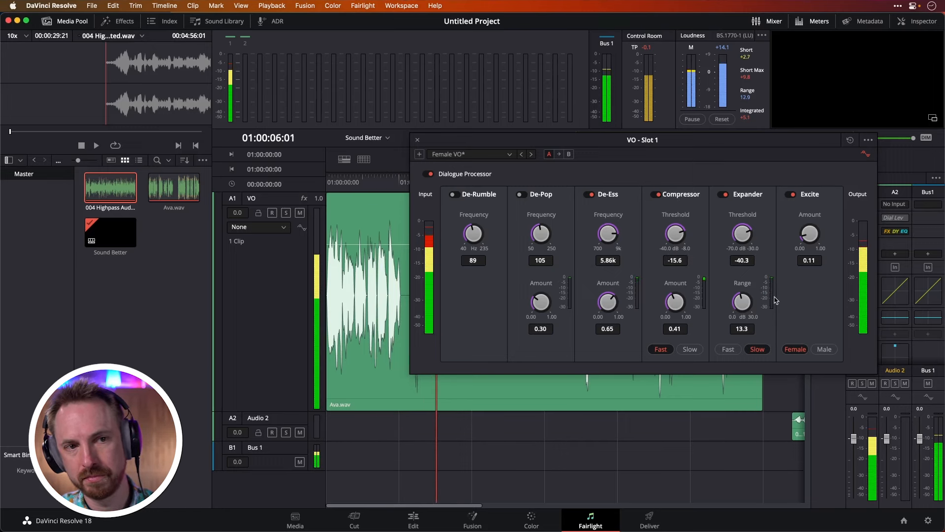
key("space")
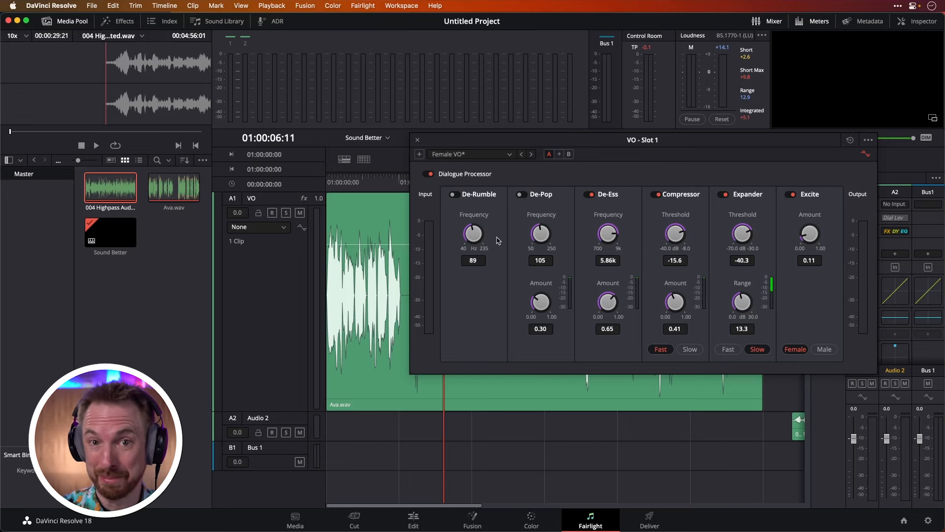
Set the Excite amount to 0.12 while comparing different amounts during playback of the VO track
left_click(328, 186)
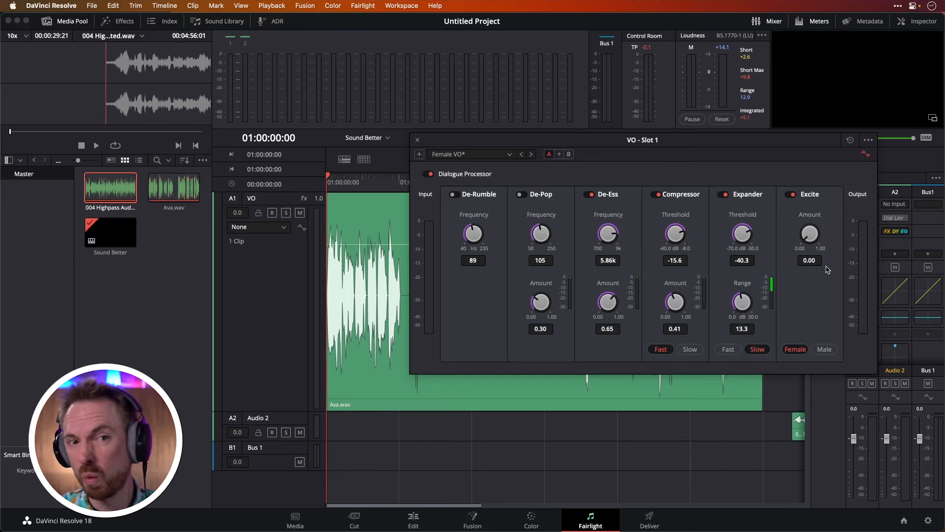
key("space")
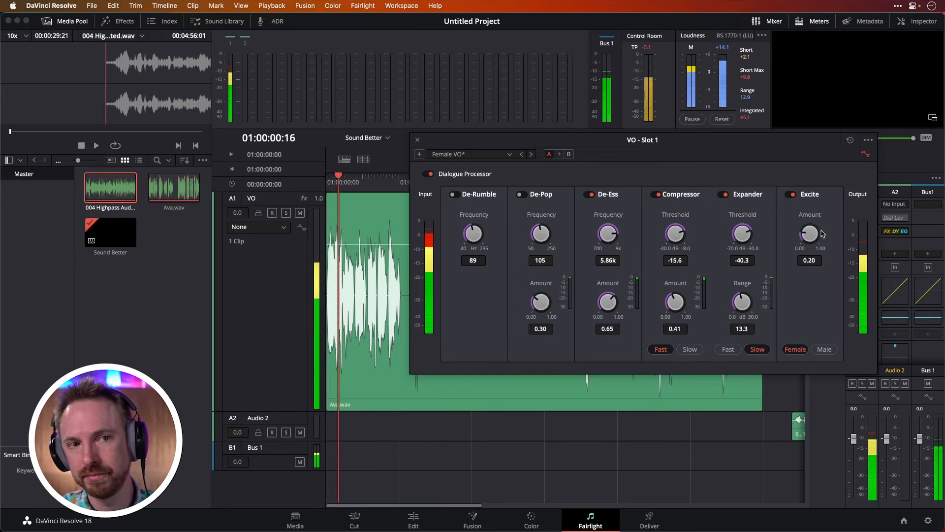
left_click_drag(808, 239, 670, 266)
key("space")
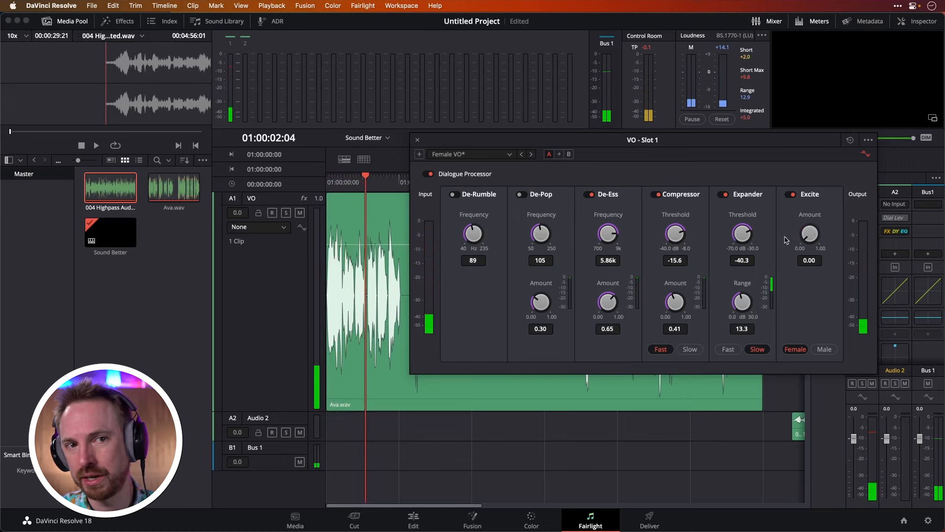
key("space")
left_click_drag(789, 240, 794, 242)
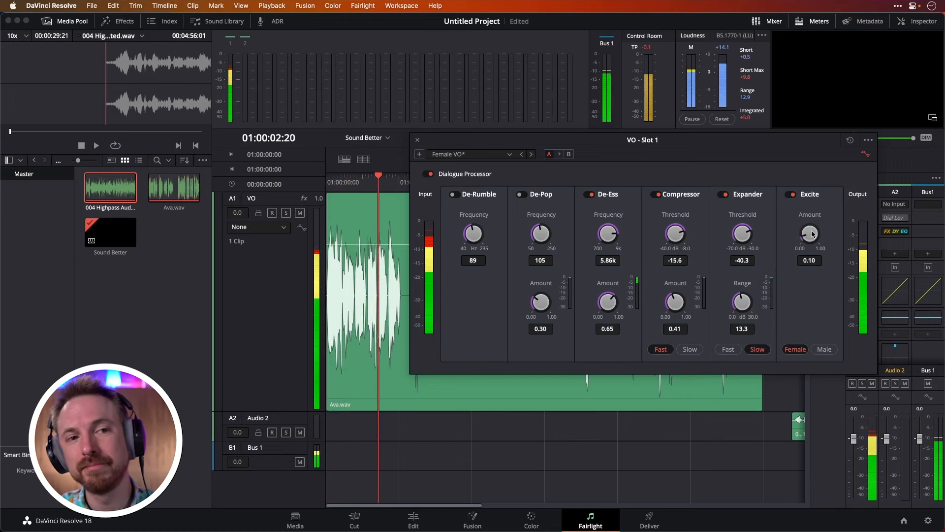
key("space")
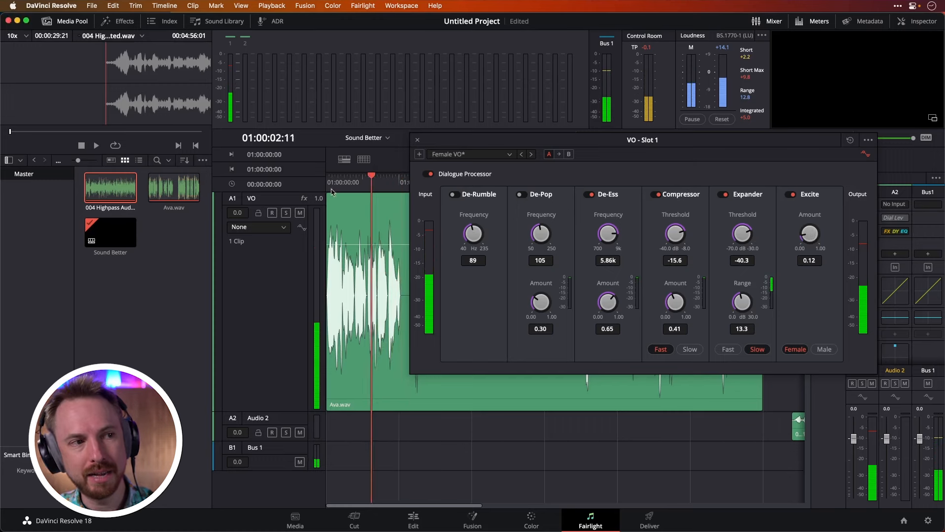
Bypass the Dialogue Processor and play the VO track from the start to hear the unprocessed voice
key("Home")
left_click(430, 175)
key("space")
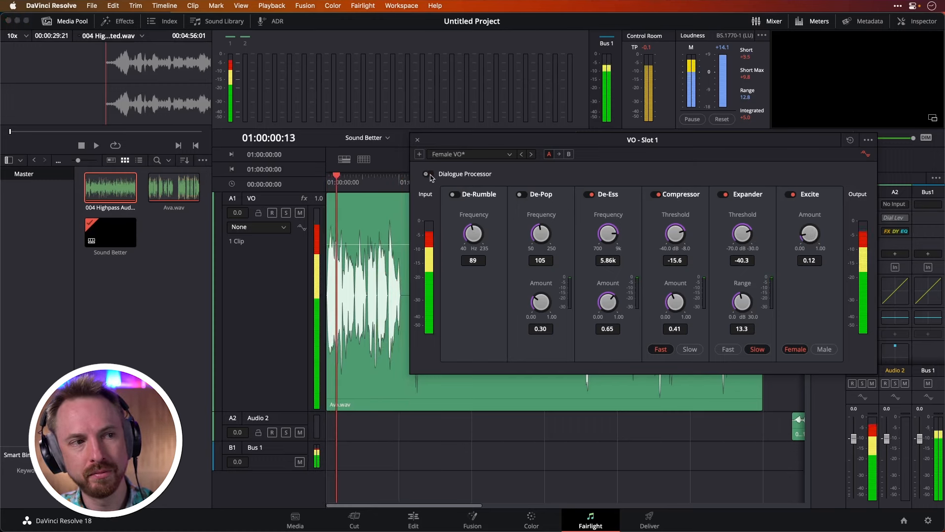
Turn the Dialogue Processor back on and play the VO track from the start to compare the processed voice
key("space")
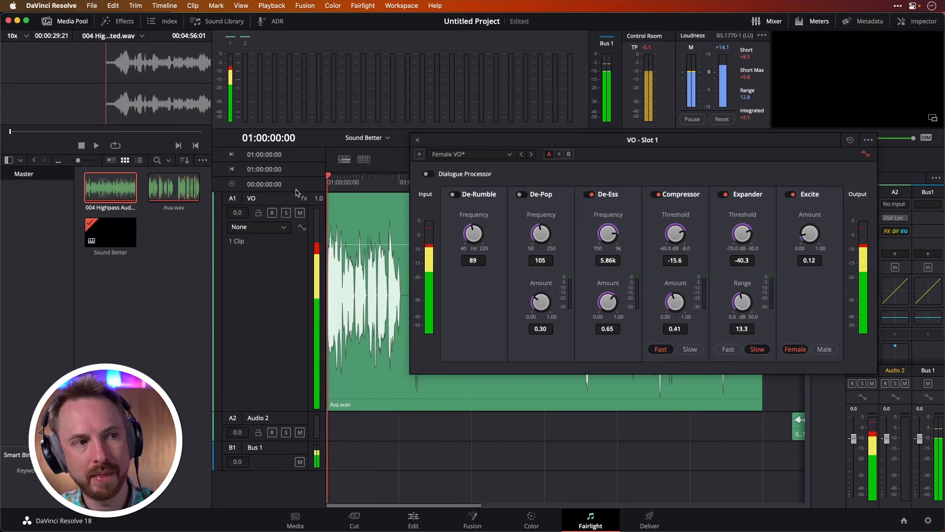
left_click(428, 175)
key("space")
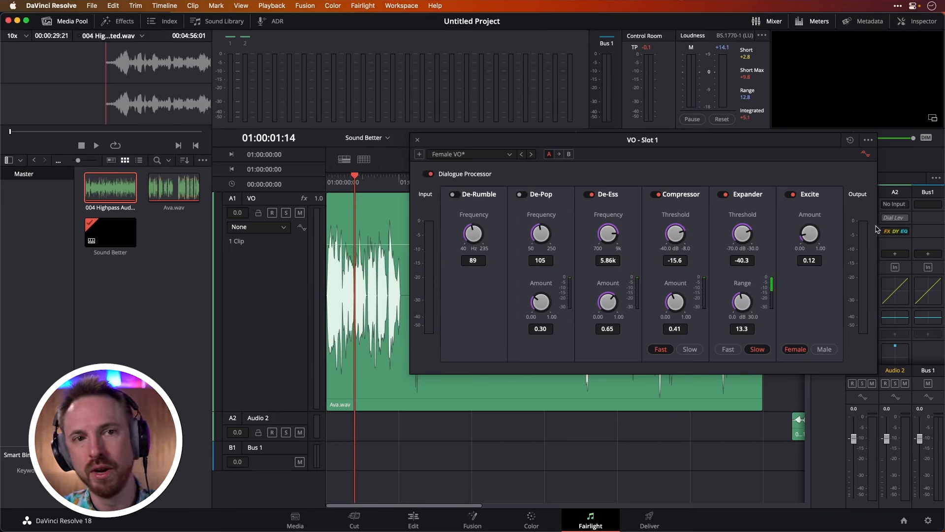
left_click(896, 253)
mouse_move(919, 265)
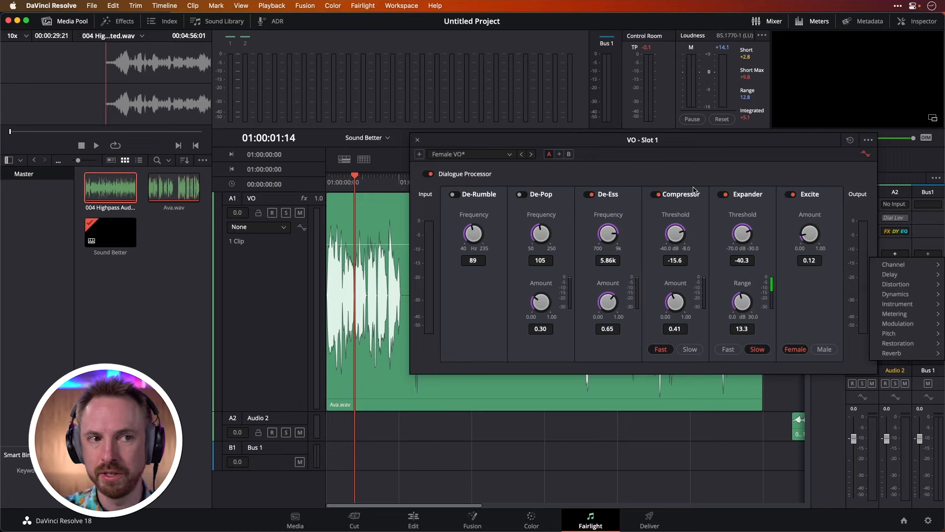
key("space")
key("space")
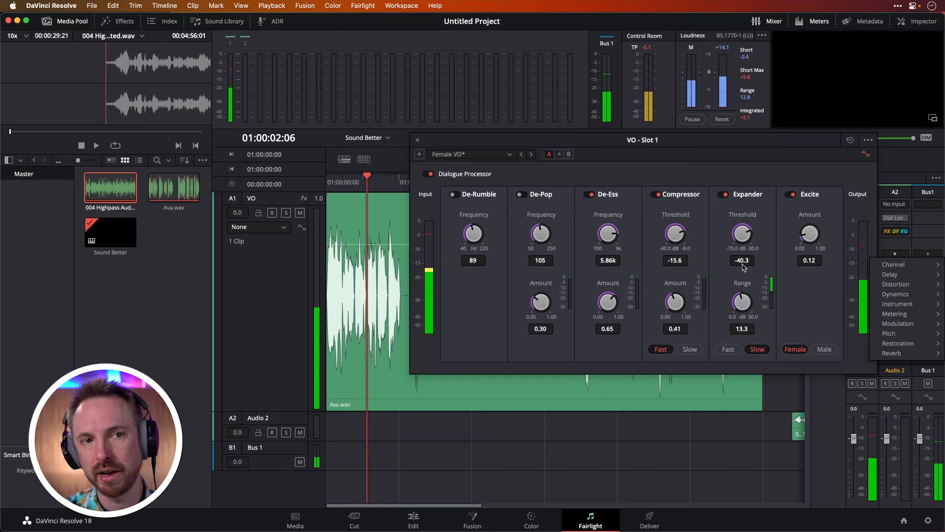
left_click(408, 473)
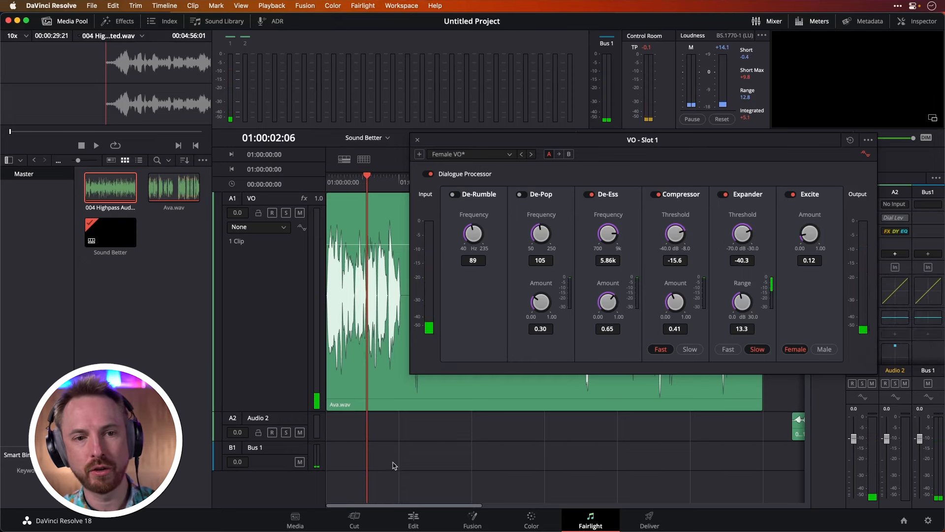
Add a Limiter effect to Bus 1 and look through its presets
left_click(928, 255)
mouse_move(900, 274)
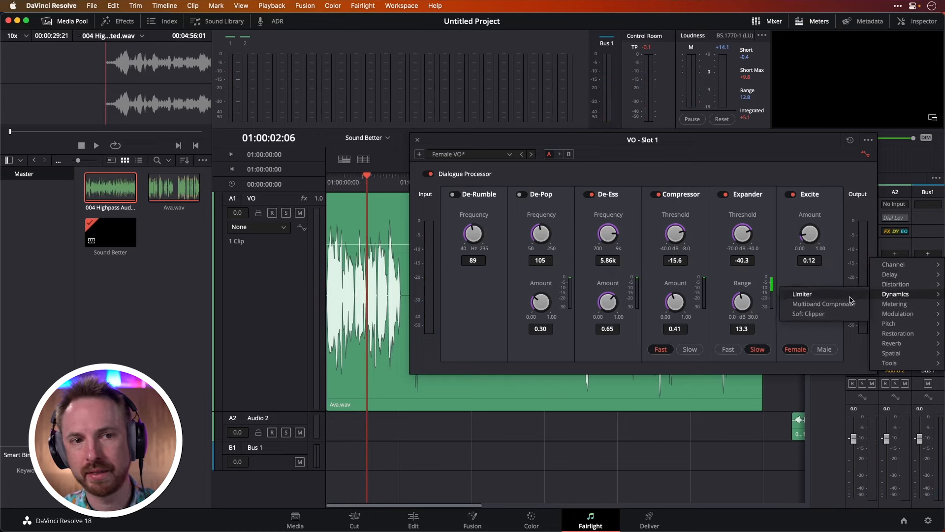
left_click(846, 295)
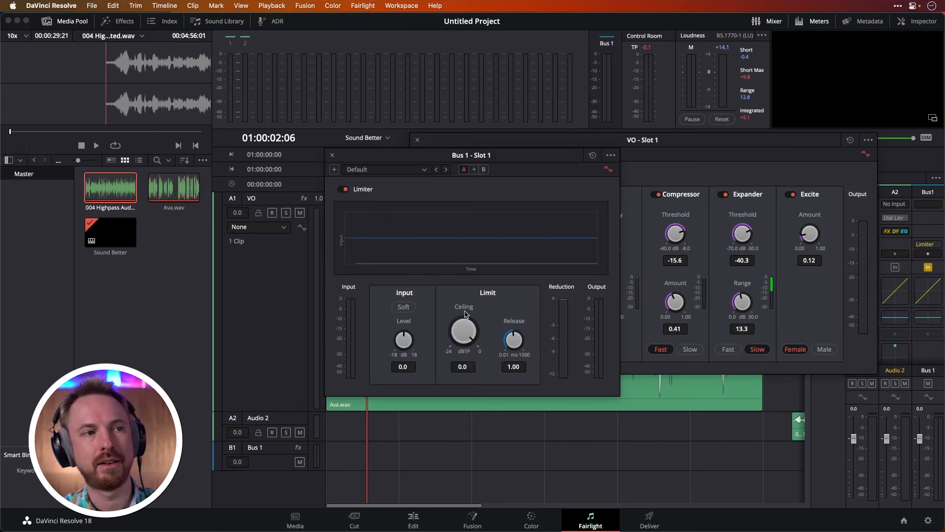
left_click(400, 174)
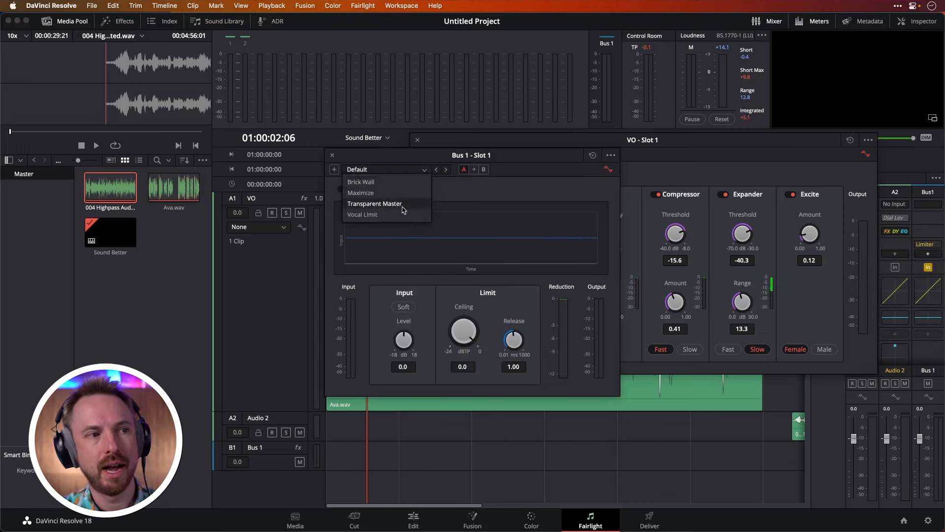
left_click(400, 223)
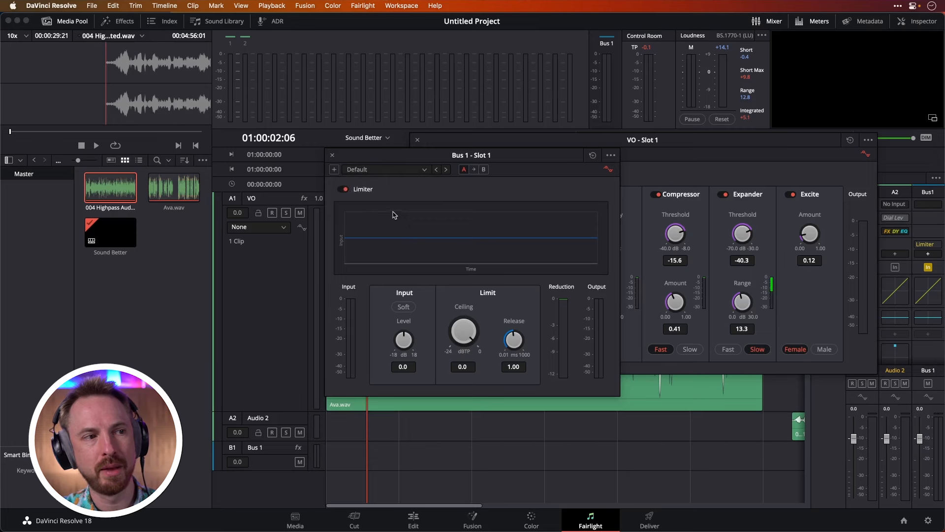
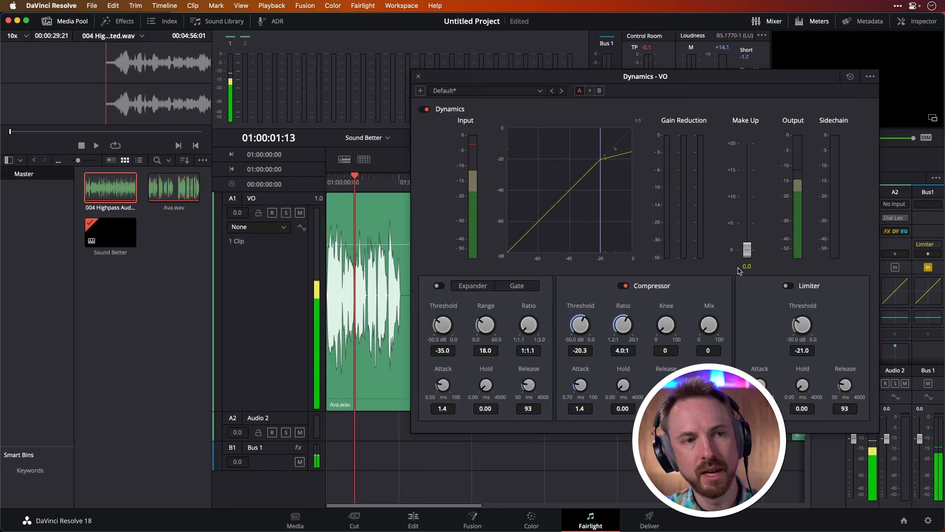
Raise the VO track's Dynamics make-up gain to 10.8 dB while auditioning the compressed voice
left_click_drag(747, 250, 747, 195)
key("space")
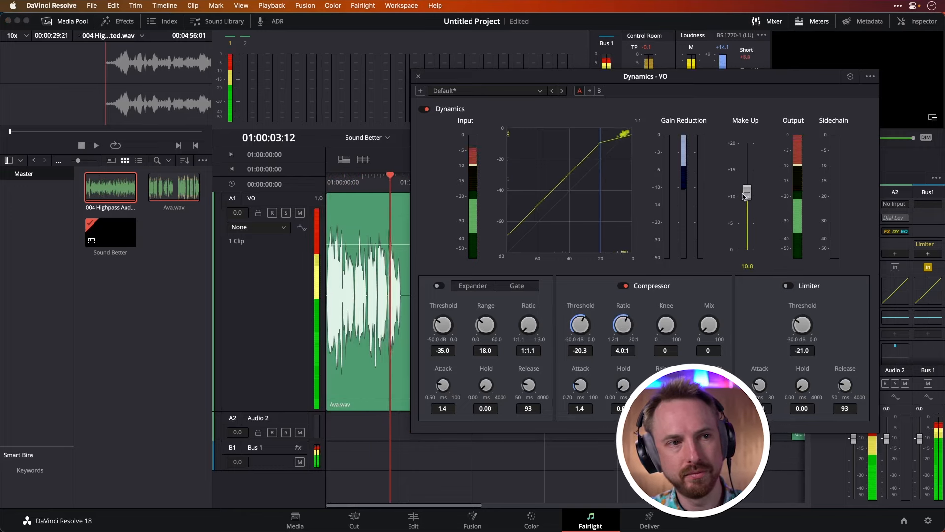
key("space")
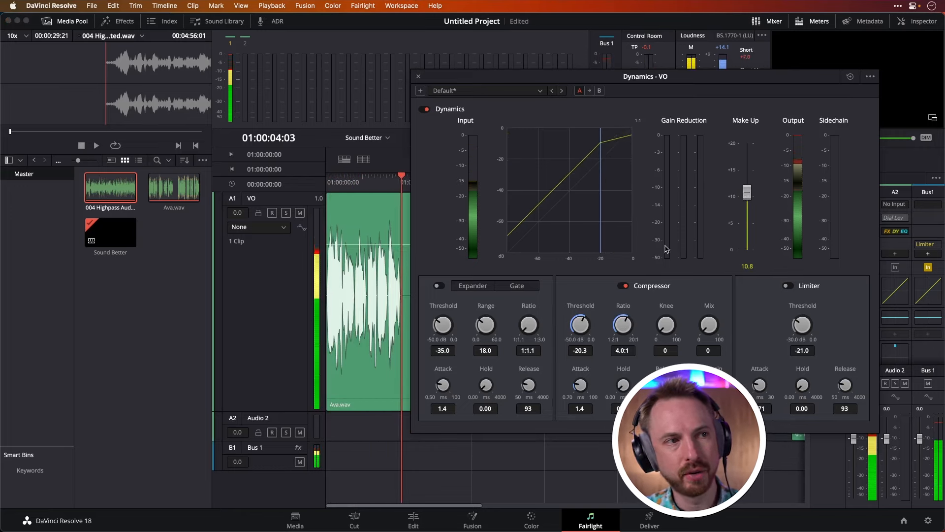
Bypass Dynamics, play the VO track from the start and re-enable it during playback to compare the sound
left_click(425, 107)
key("Home")
key("space")
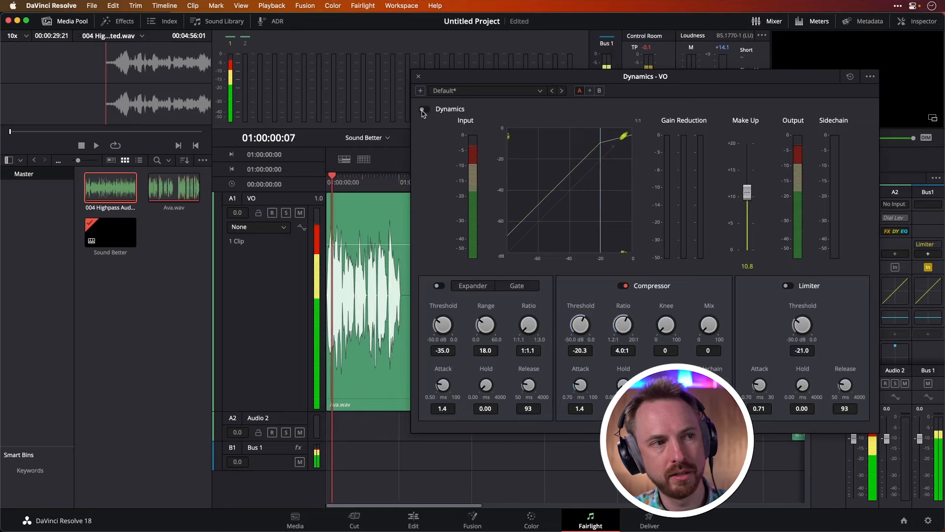
left_click(424, 110)
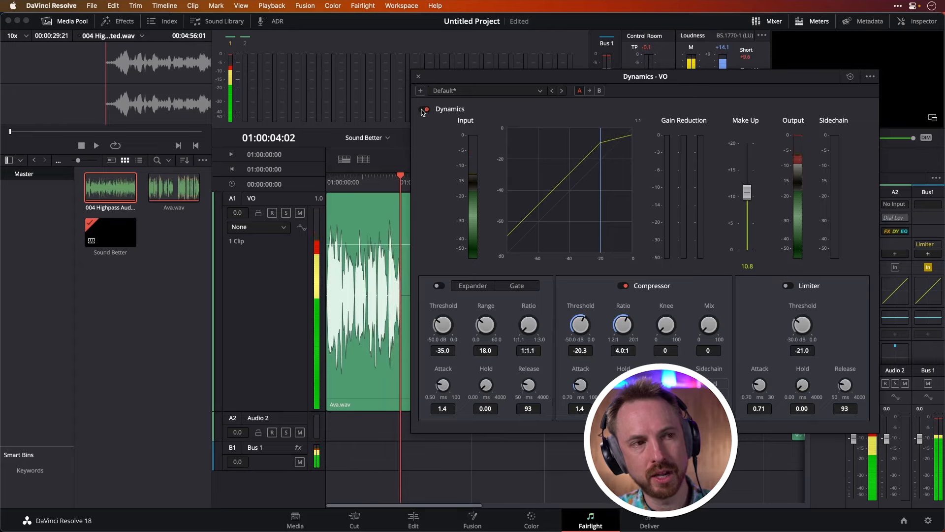
Enable the Expander in the VO track's Dynamics and play from 01:00:03:04 to examine its gain reduction
left_click(439, 288)
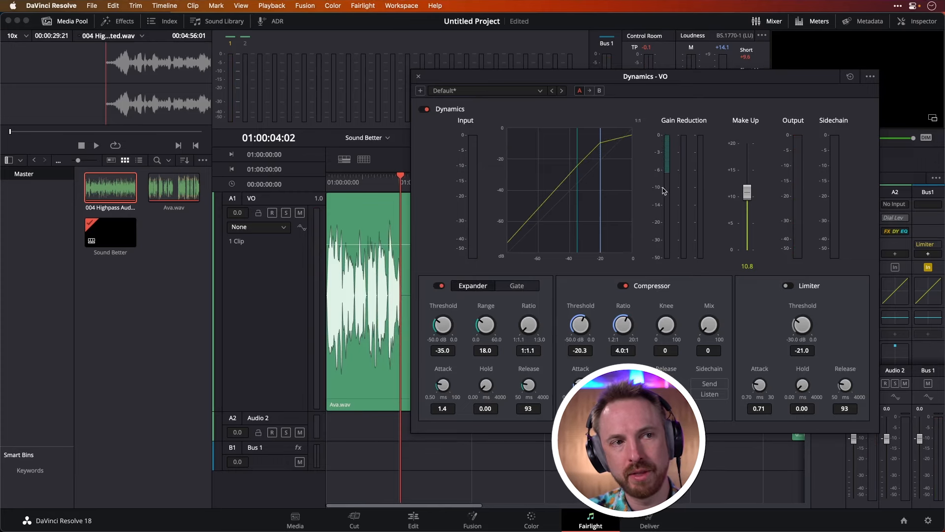
left_click(385, 182)
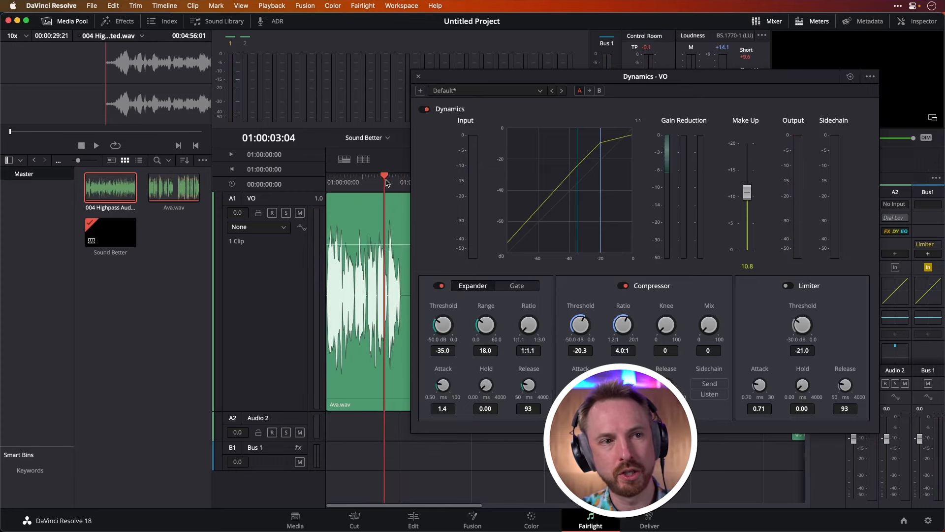
key("space")
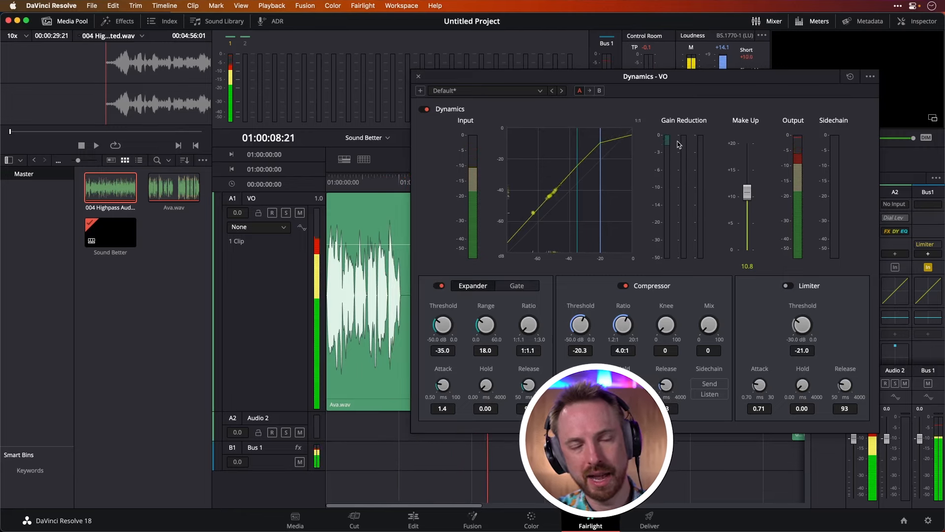
Enable the Limiter in the VO track's Dynamics with a threshold of -6.0 dB and audition it from the start
left_click(789, 286)
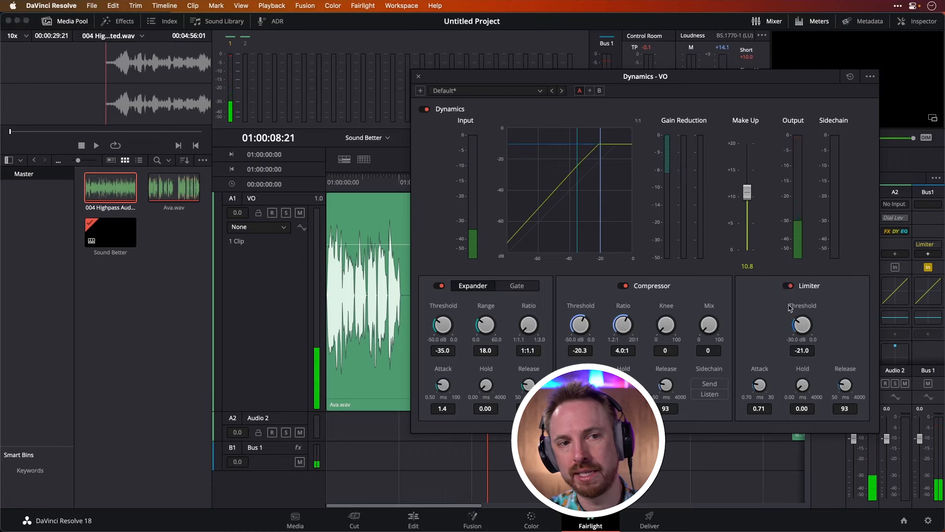
left_click_drag(806, 327, 741, 420)
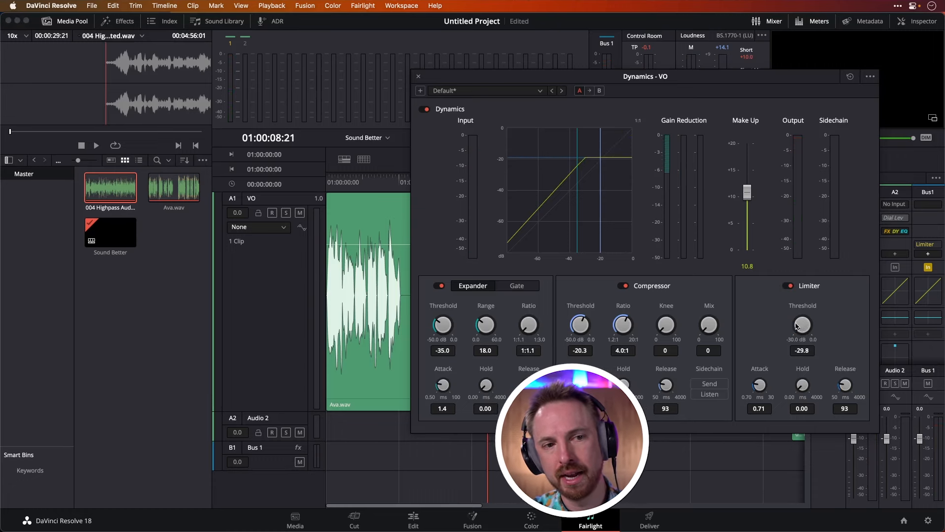
left_click_drag(798, 326, 896, 312)
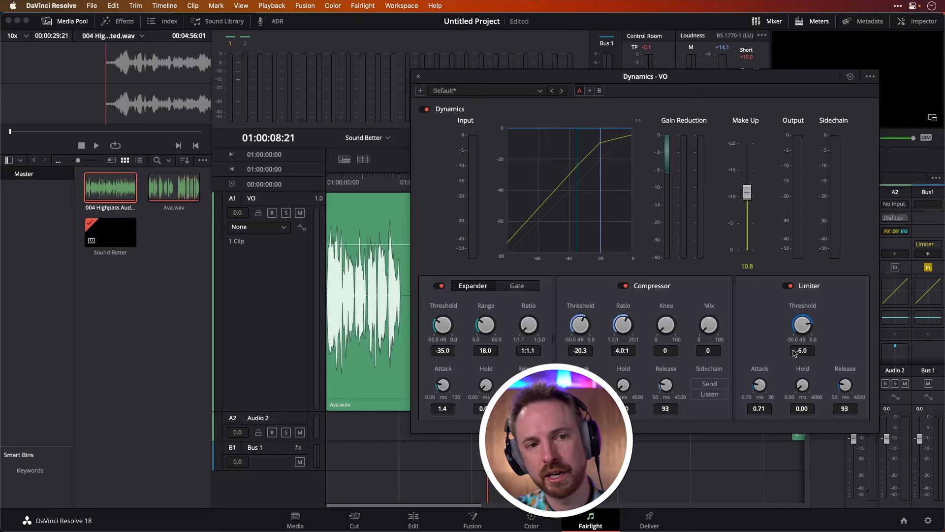
key("Home")
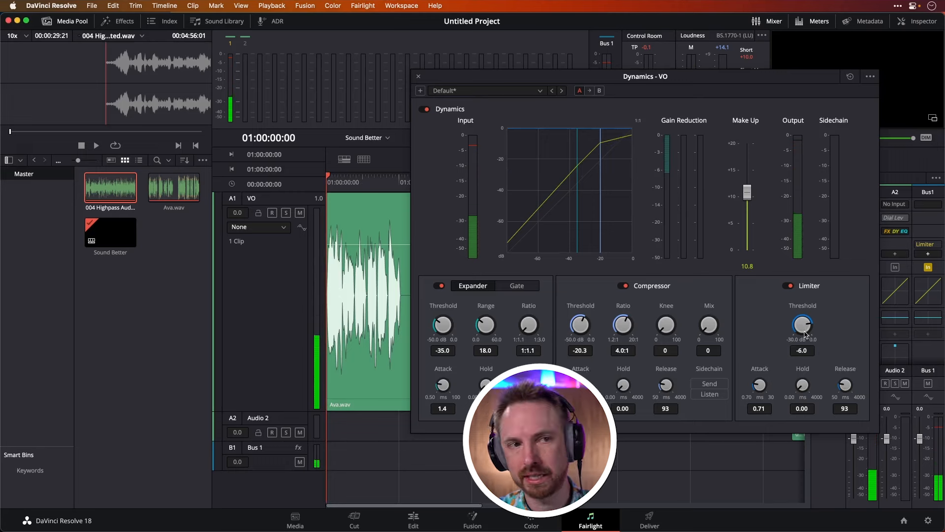
key("space")
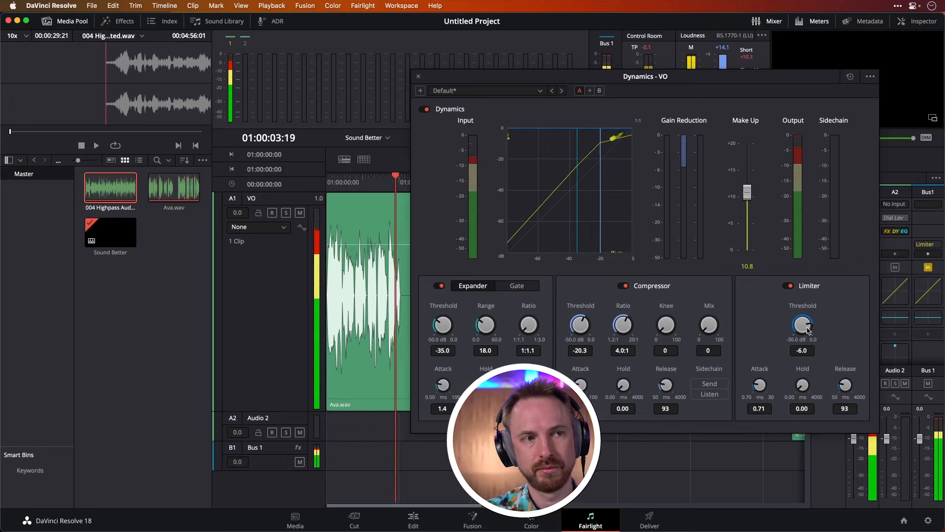
key("space")
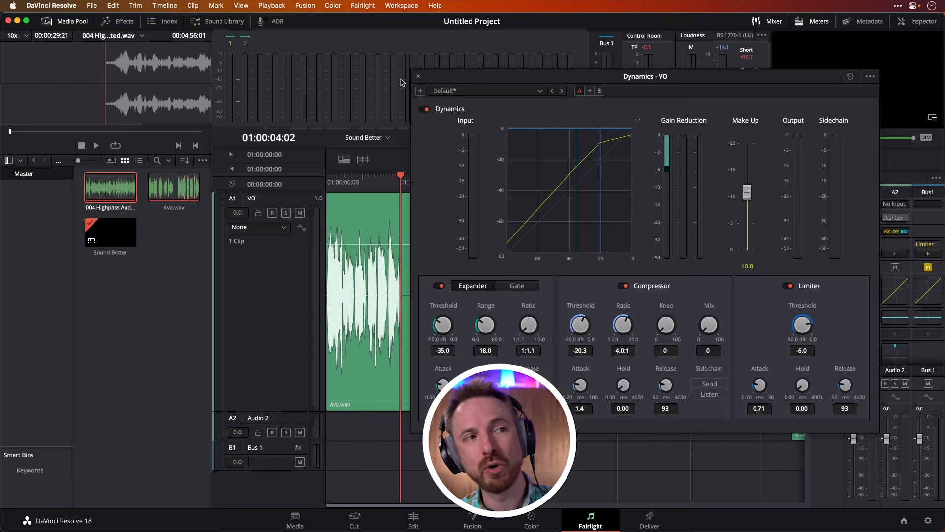
Open the VO track's equalizer and enable Band 1 as a high-pass filter at 256 Hz while auditioning the voice
left_click(420, 78)
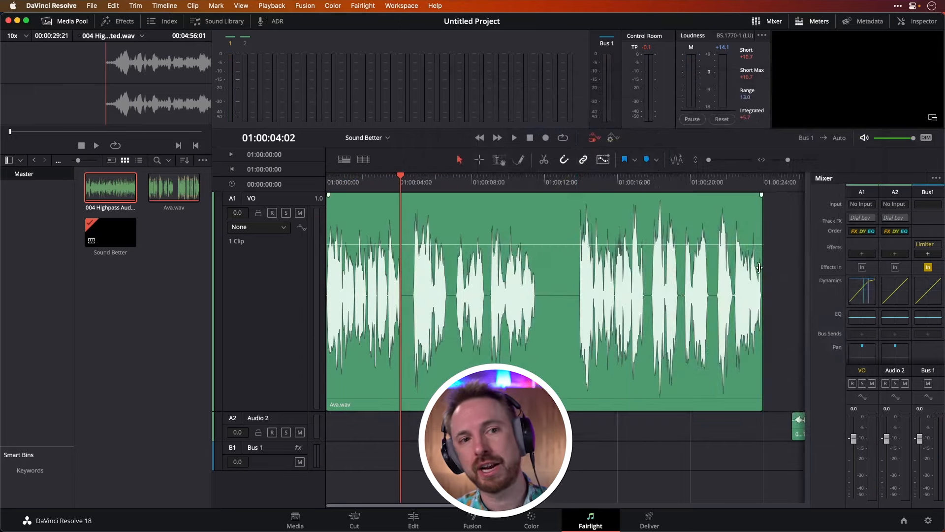
double_click(857, 319)
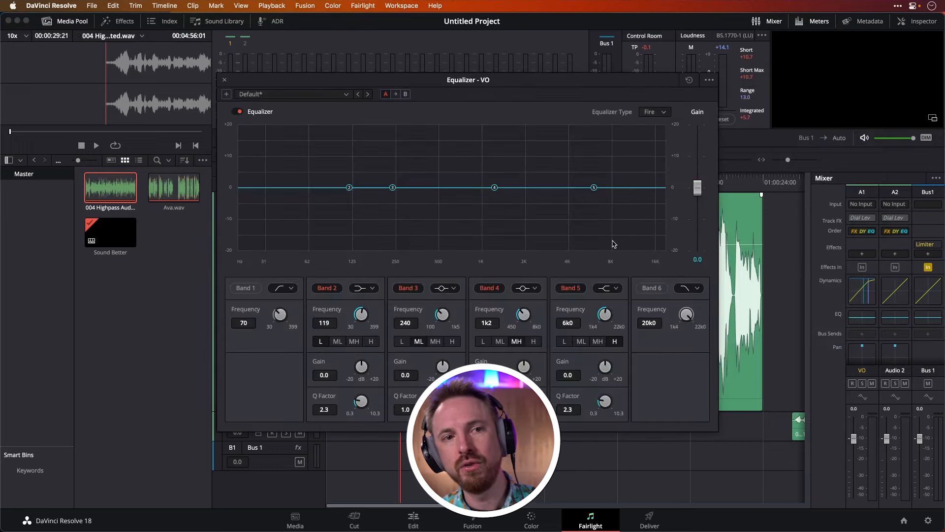
left_click(254, 293)
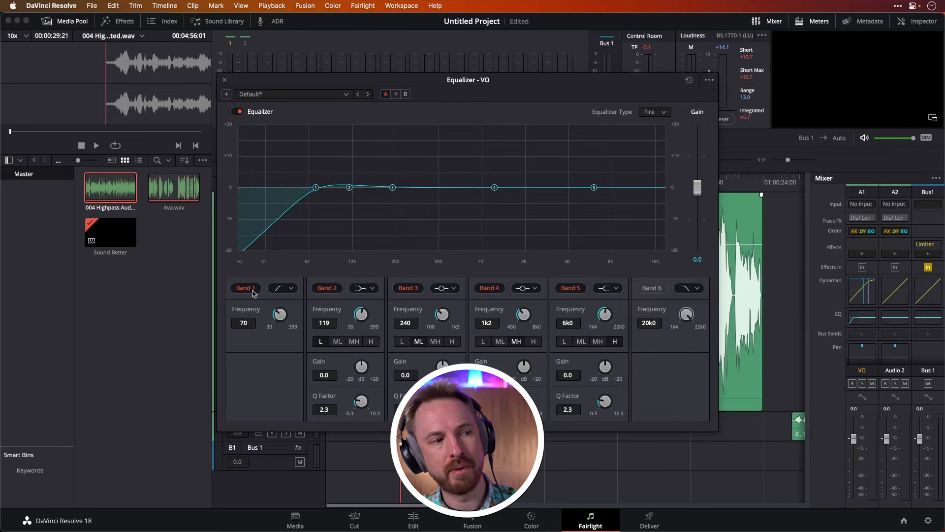
left_click_drag(284, 319, 350, 222)
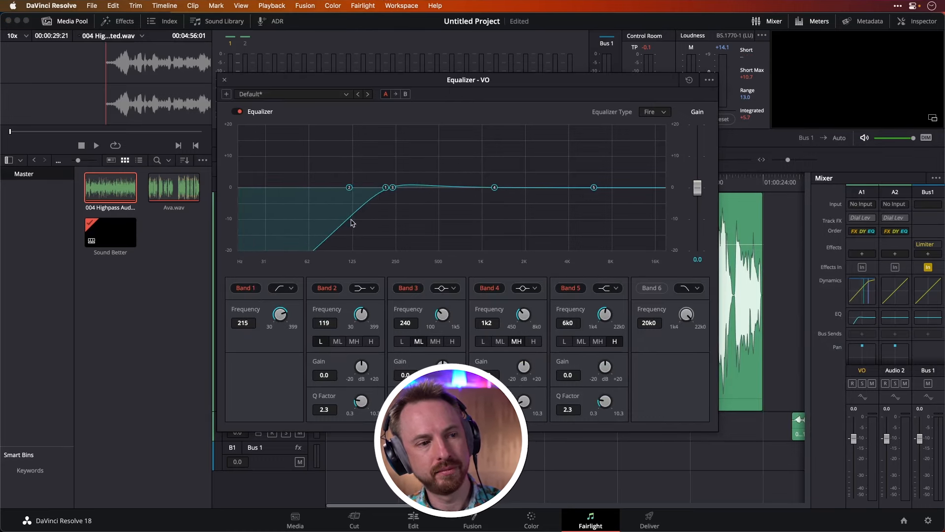
key("space")
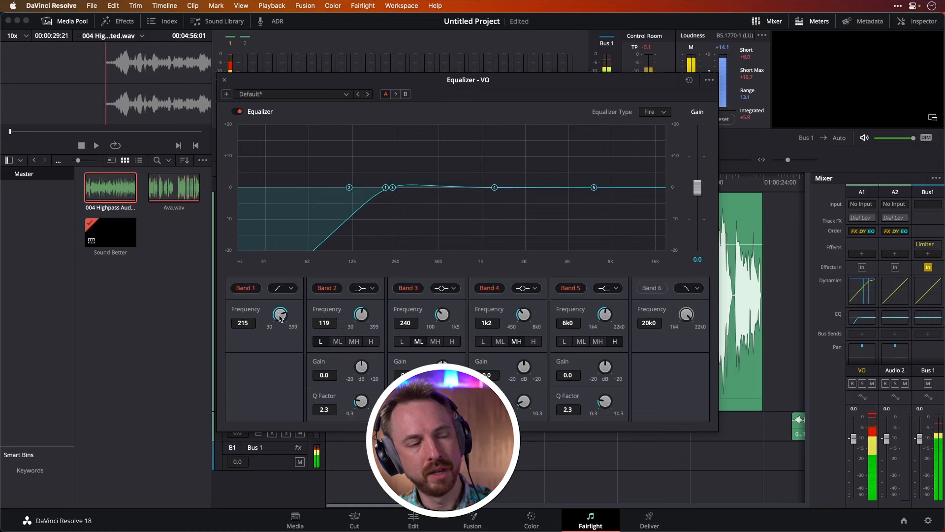
left_click_drag(277, 318, 286, 305)
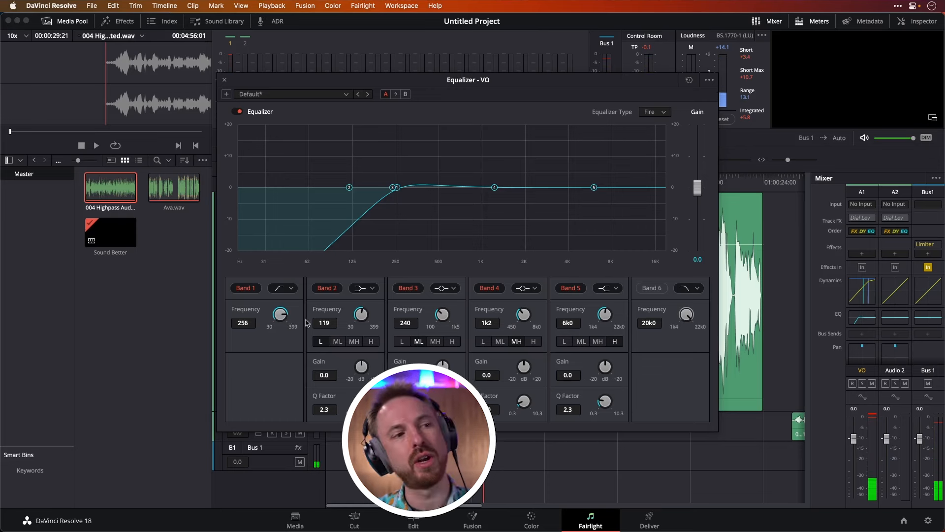
Boost Band 5 by 3.8 dB at 5k3 and cut Band 4 by 1.3 dB at 2k0 while listening to the voice
left_click_drag(593, 188, 587, 178)
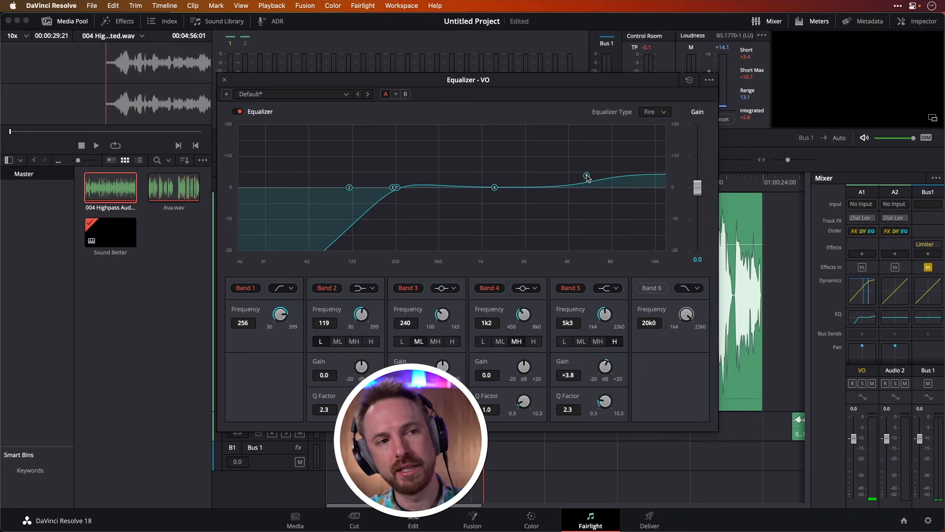
key("space")
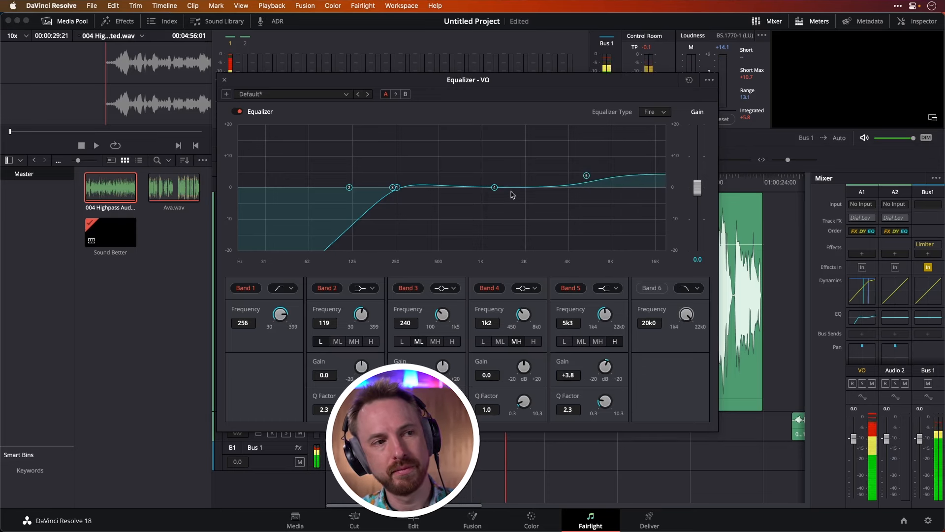
left_click_drag(495, 187, 527, 191)
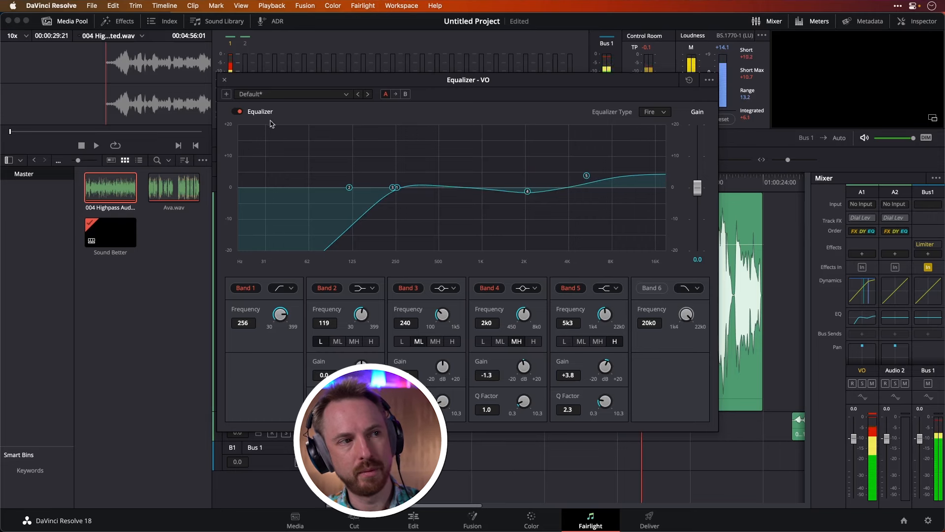
Compare the voice with the VO equalizer bypassed and enabled, and audition the General - Telephone effect preset
left_click(240, 111)
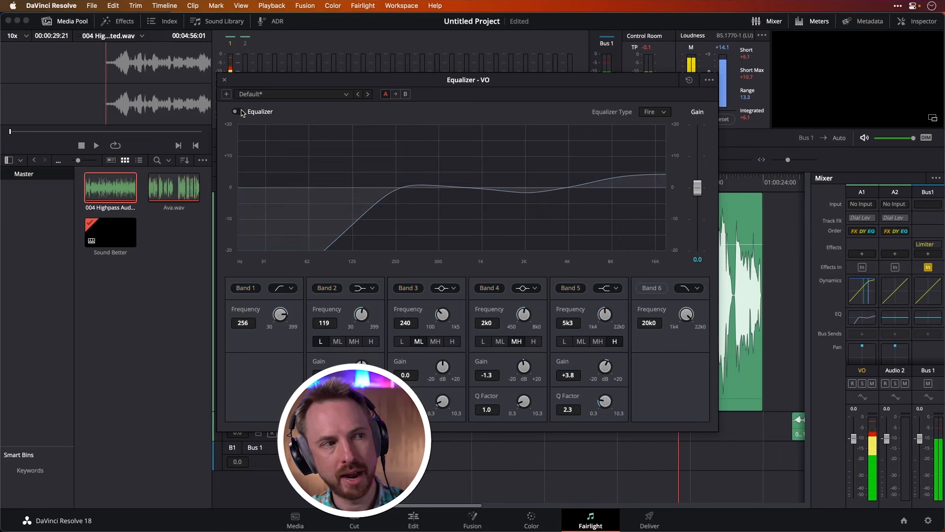
left_click(241, 112)
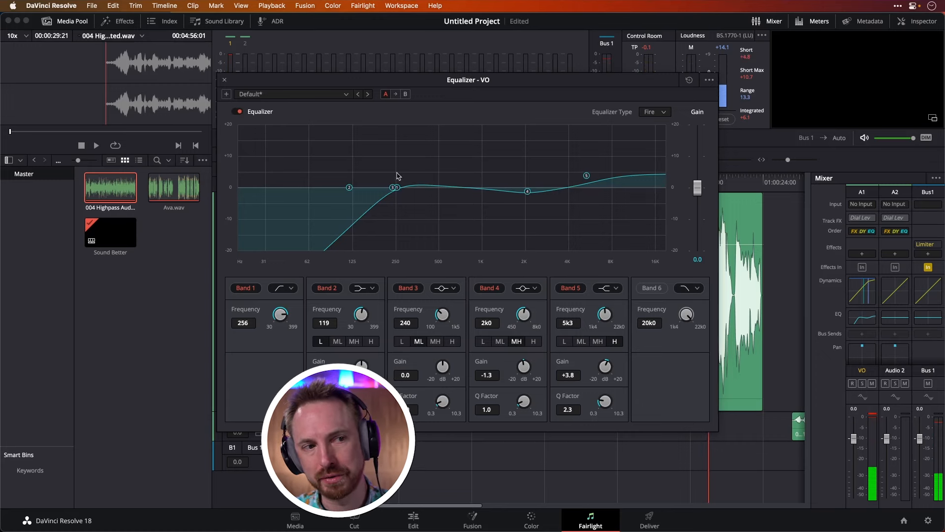
left_click(318, 96)
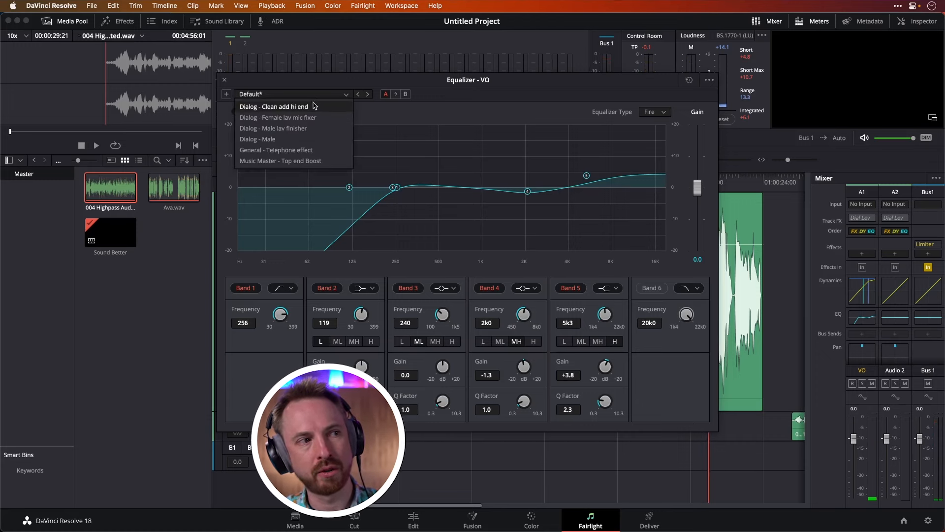
left_click(314, 150)
key("space")
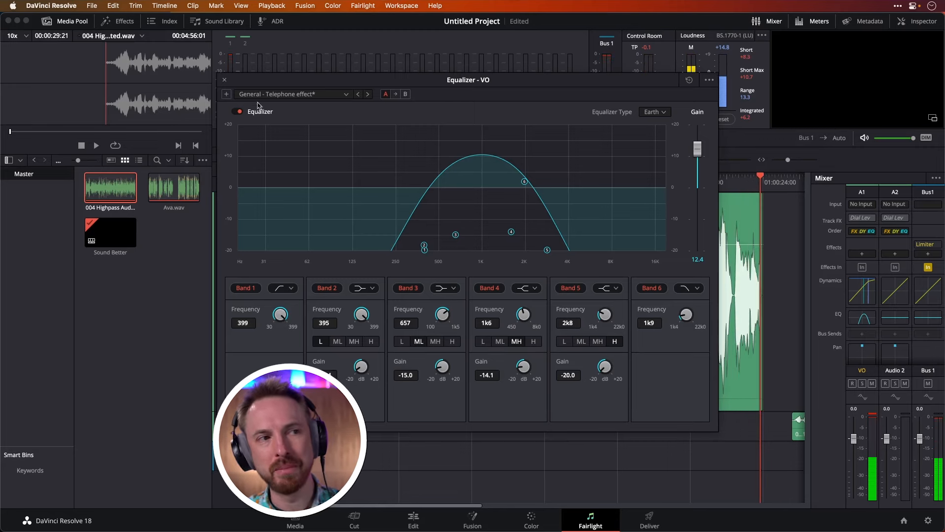
left_click(226, 80)
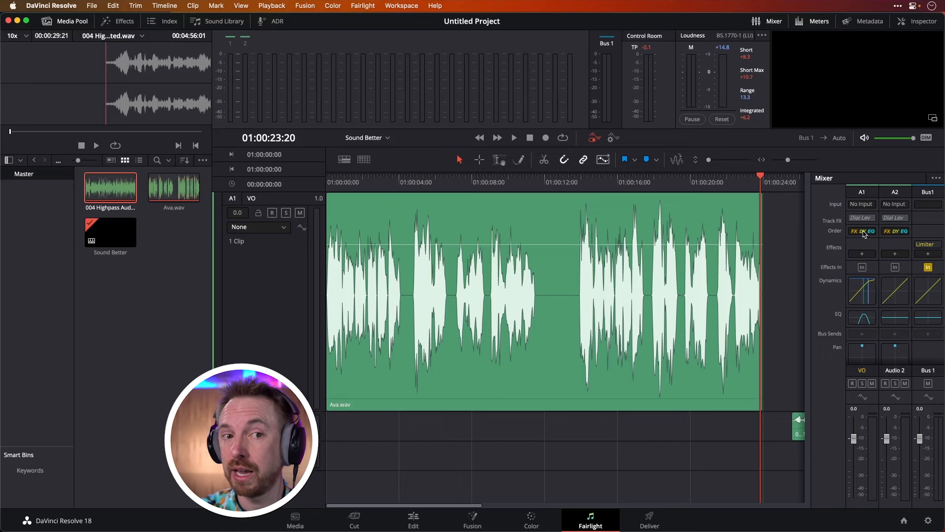
Load the Dialog - Clean add hi end preset in the VO track's equalizer and close the equalizer
left_click(860, 315)
left_click(276, 94)
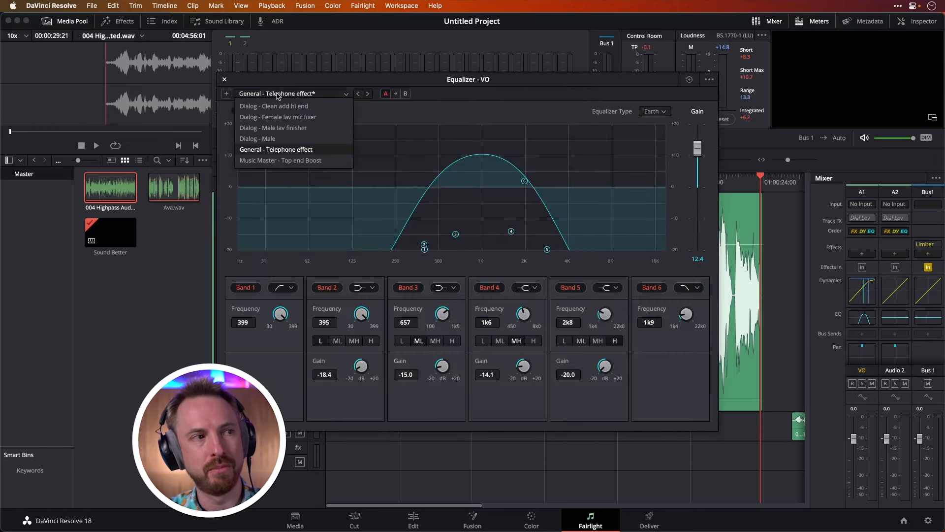
left_click(290, 105)
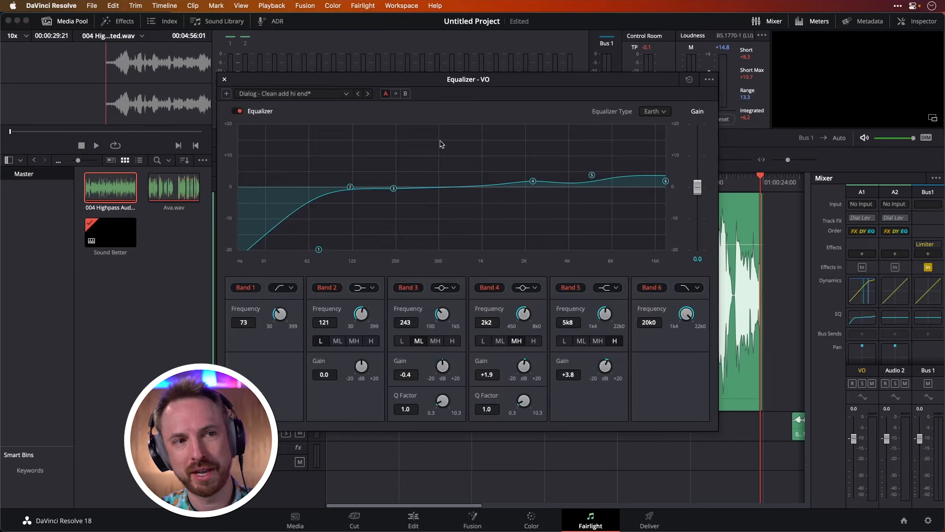
left_click(224, 81)
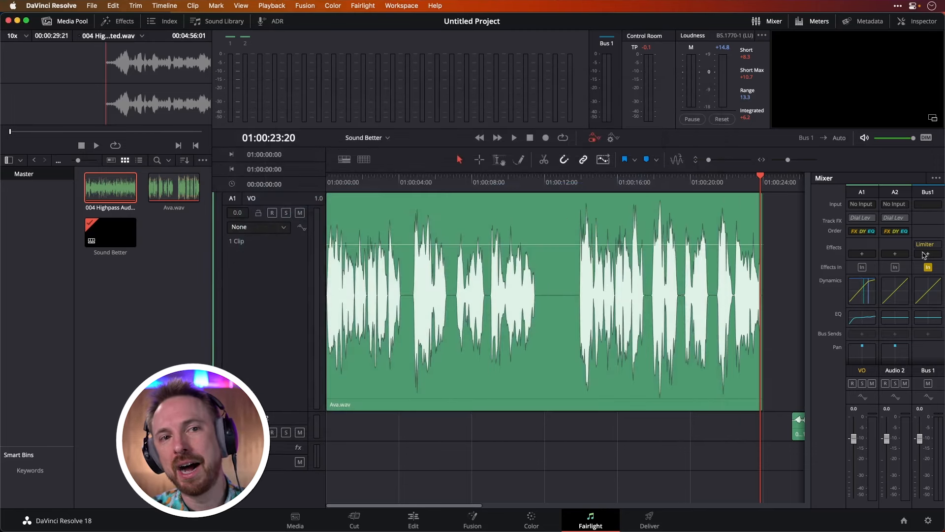
Set the VO track's processing order to FX EQ DY and audition the voice from the long pause mid-clip
left_click(868, 233)
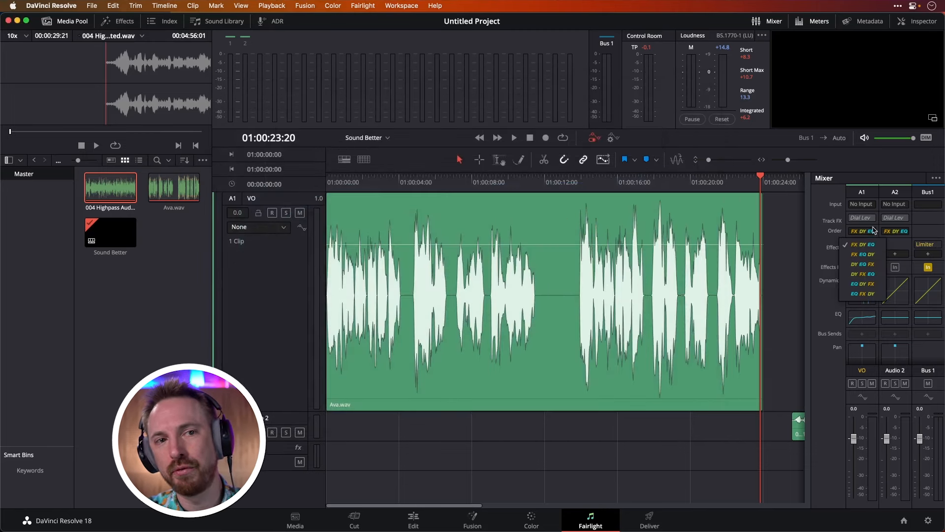
left_click(871, 255)
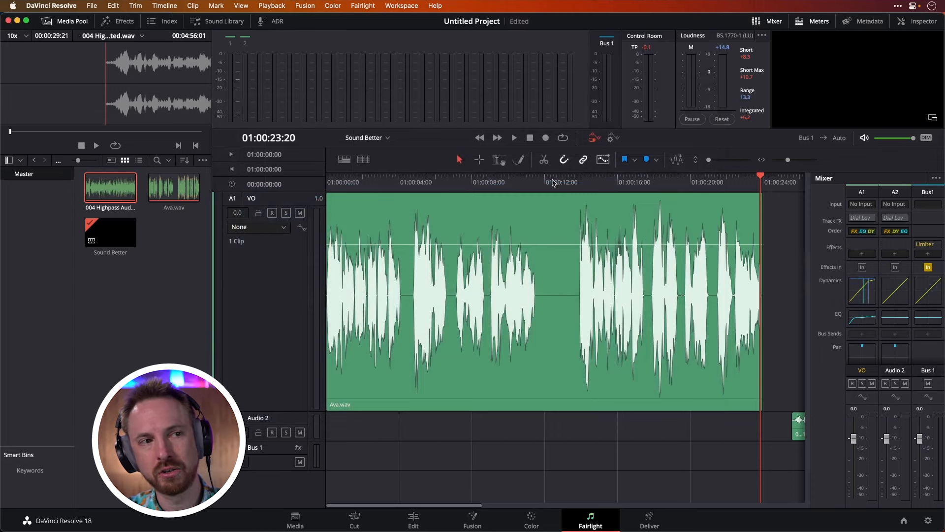
left_click(570, 182)
key("space")
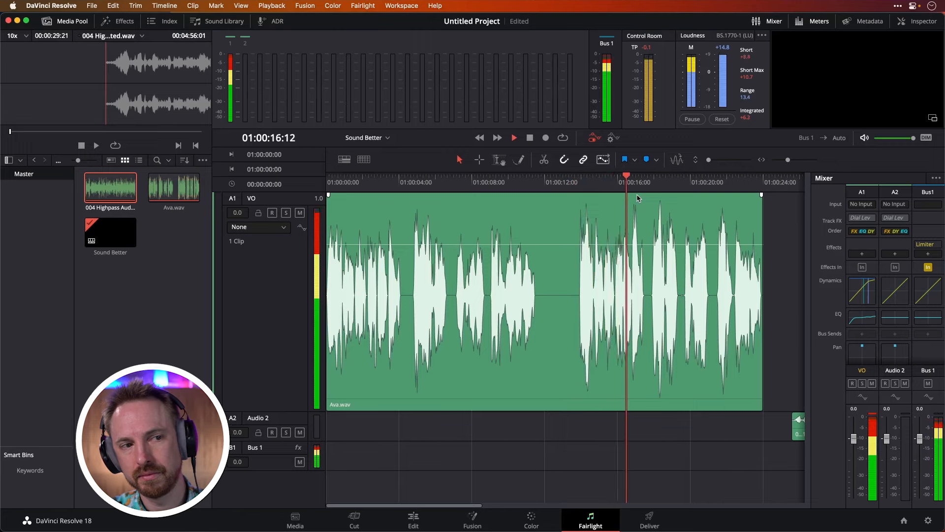
key("space")
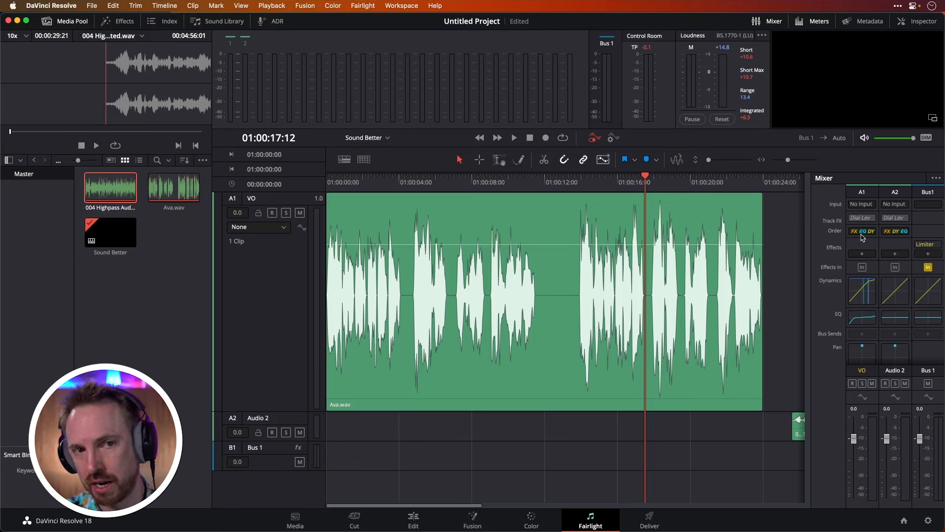
left_click(863, 238)
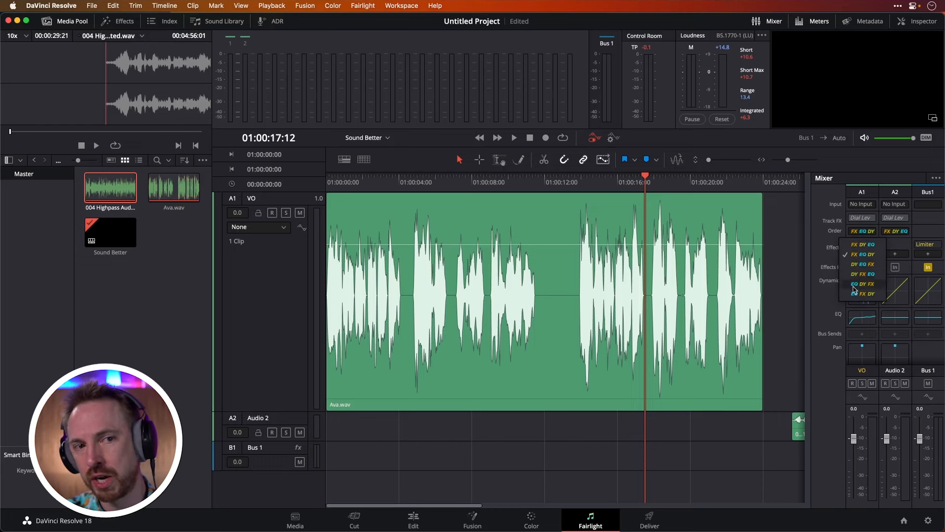
left_click(827, 242)
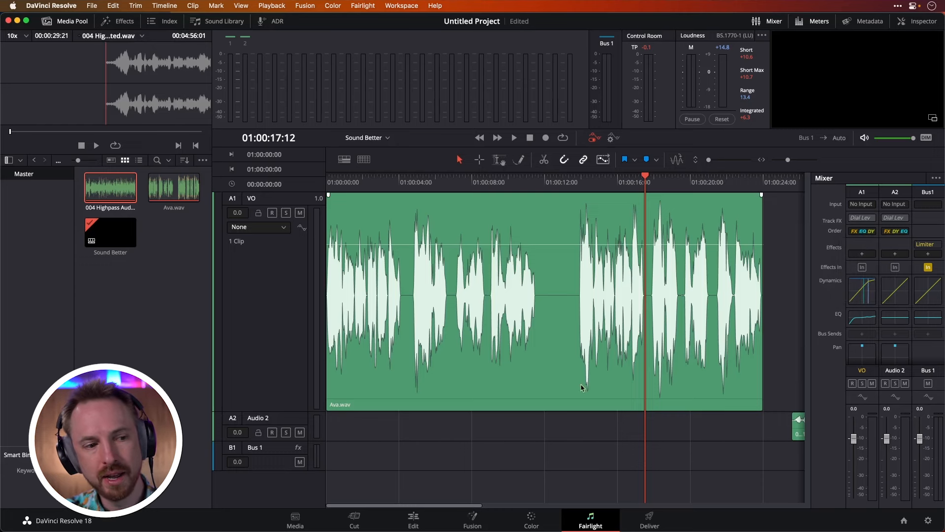
Play the noisy clip on Audio 2 from 01:00:28:19 and return the playhead to 01:00:28:12
left_click_drag(471, 506, 600, 502)
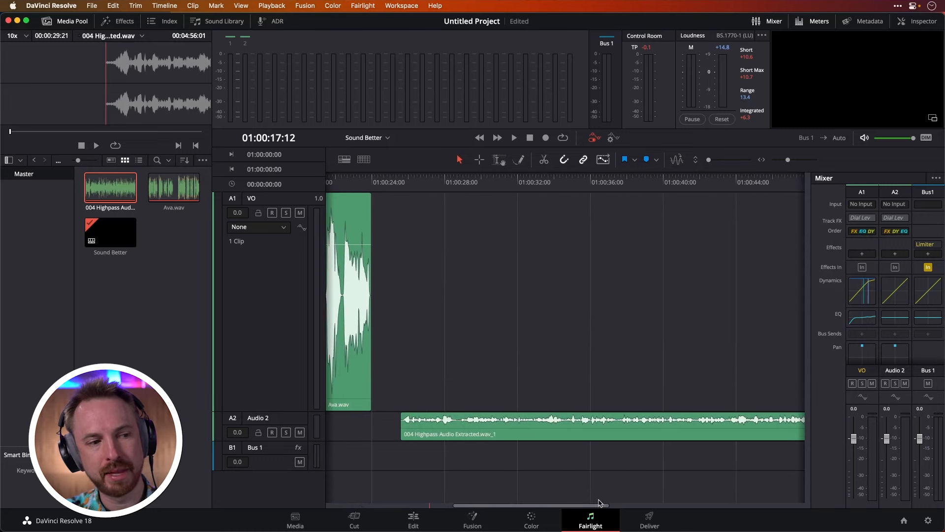
left_click(401, 183)
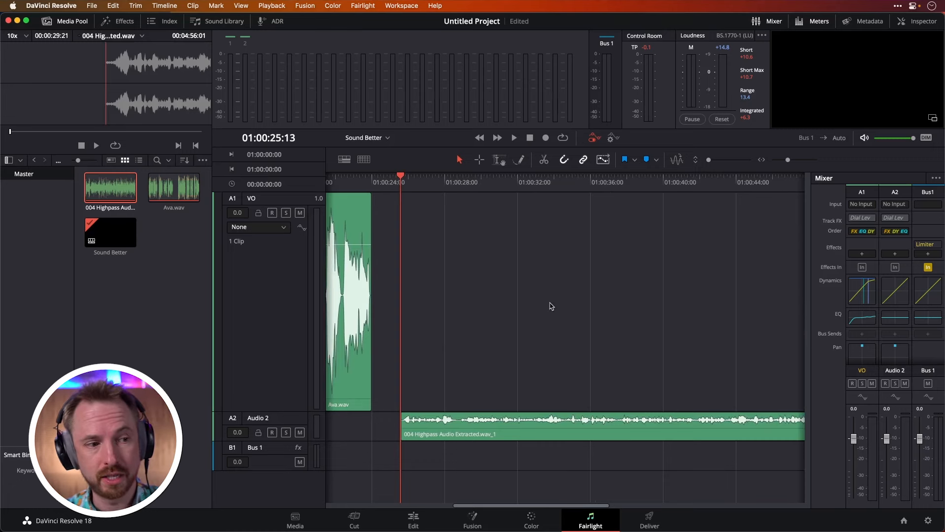
left_click(462, 190)
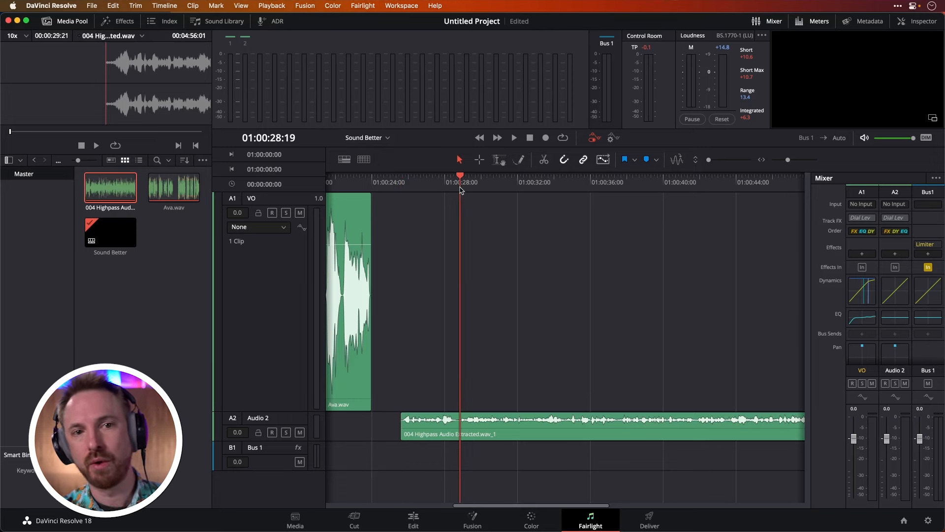
key("space")
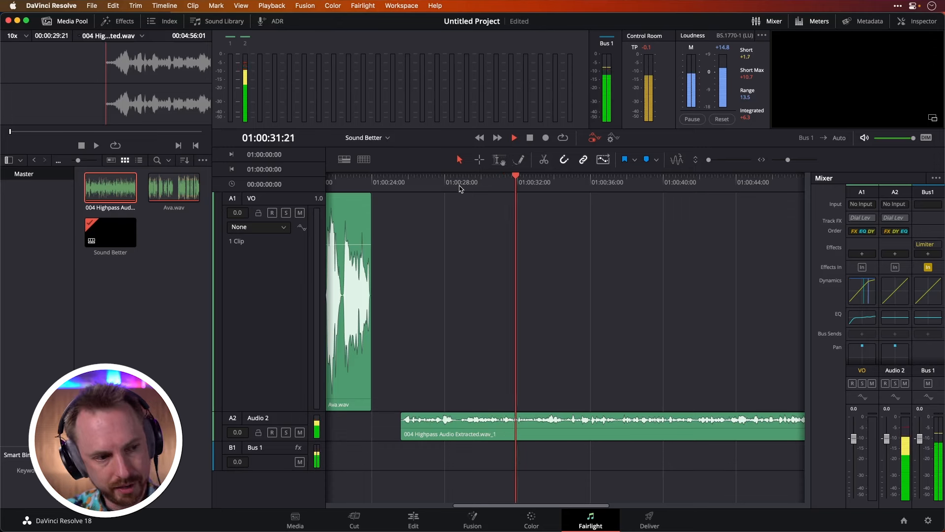
key("space")
left_click_drag(449, 189, 455, 188)
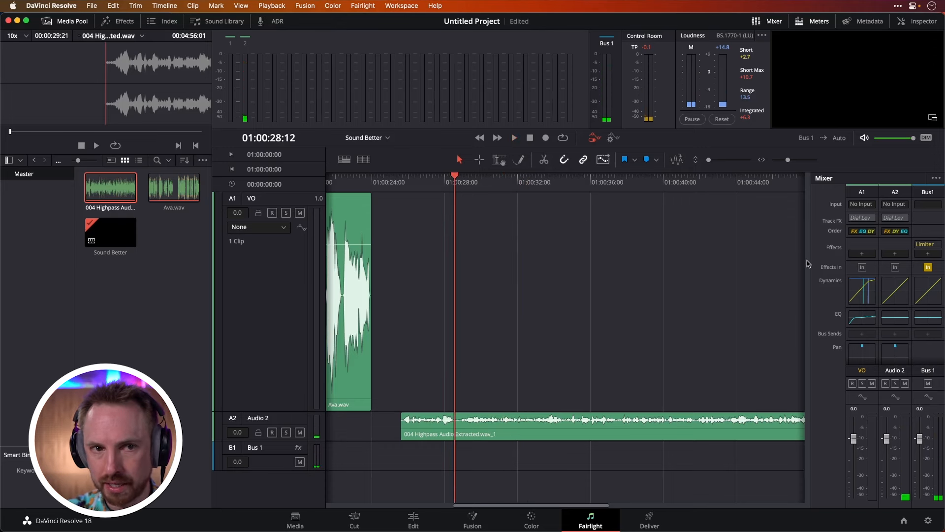
Add the Noise Reduction restoration effect to the Audio 2 track and load its De-Rumble preset
left_click(895, 254)
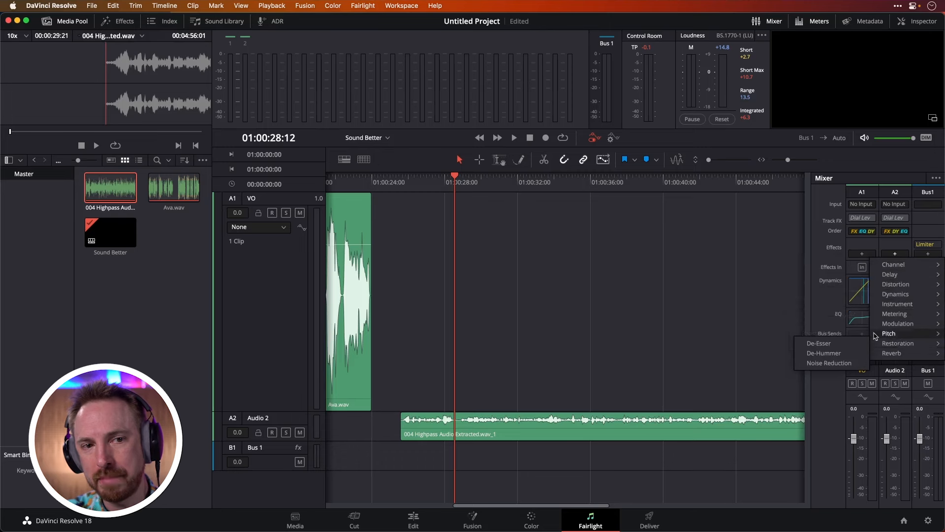
left_click(810, 314)
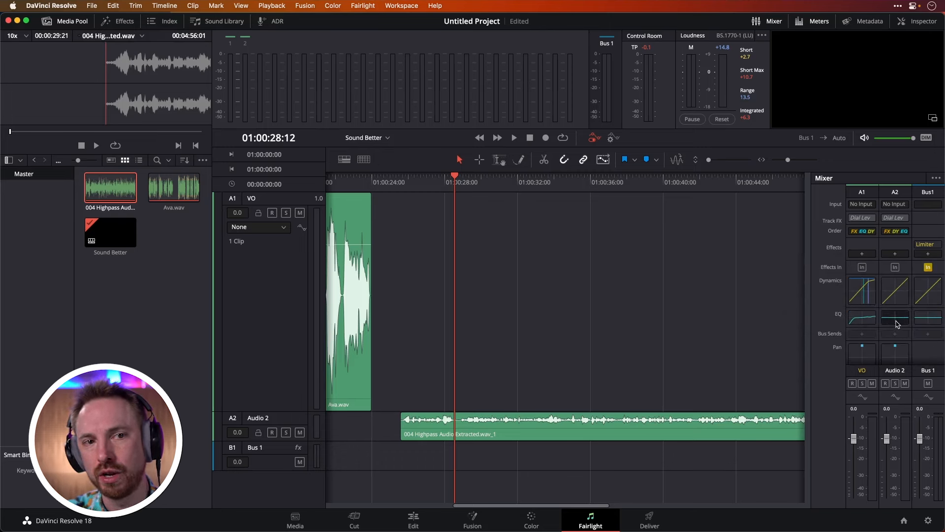
left_click(896, 254)
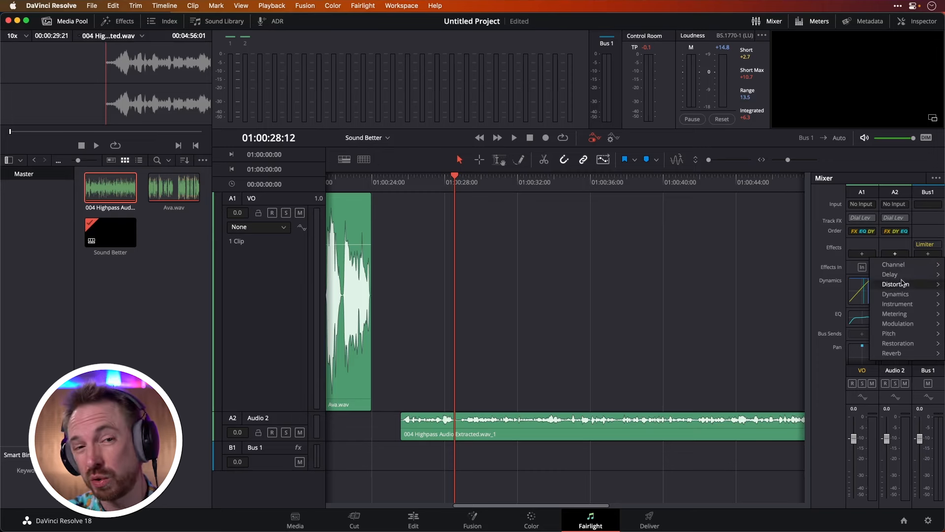
mouse_move(905, 309)
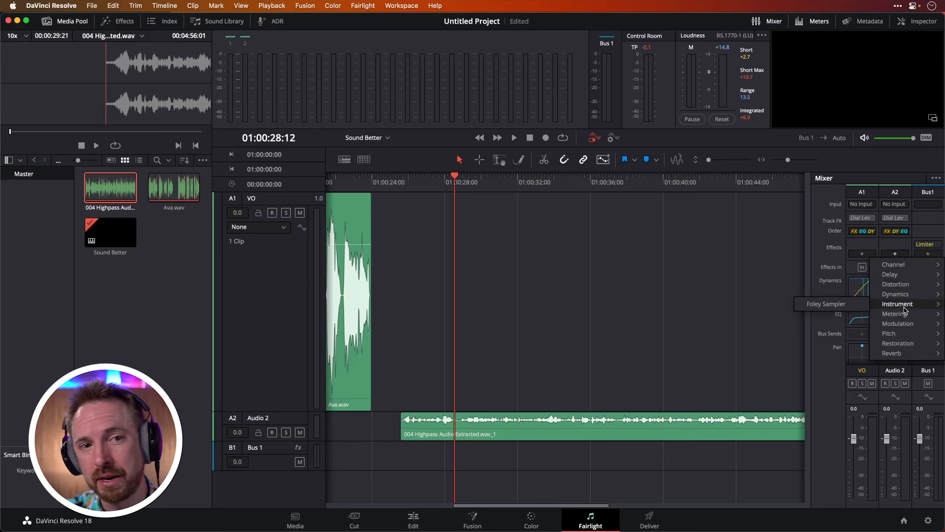
mouse_move(905, 345)
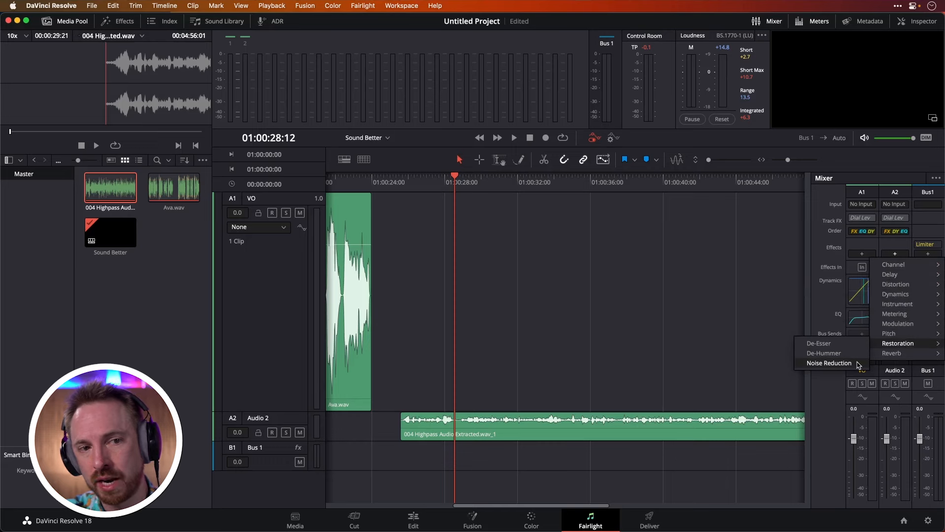
left_click(829, 363)
left_click(352, 166)
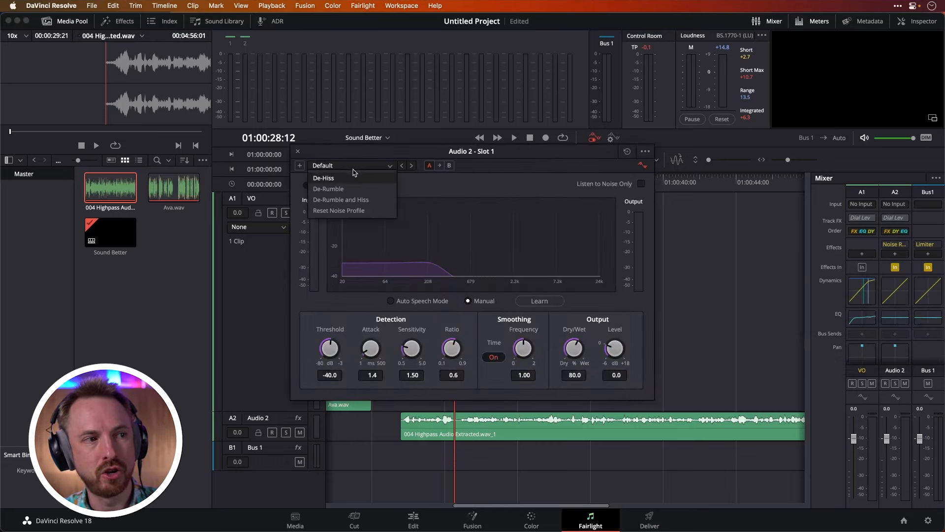
left_click(358, 192)
Set the Noise Reduction threshold to -20.3 dB, attack to 12.7 ms and sensitivity to 1.87 while auditioning the Audio 2 clip
key("space")
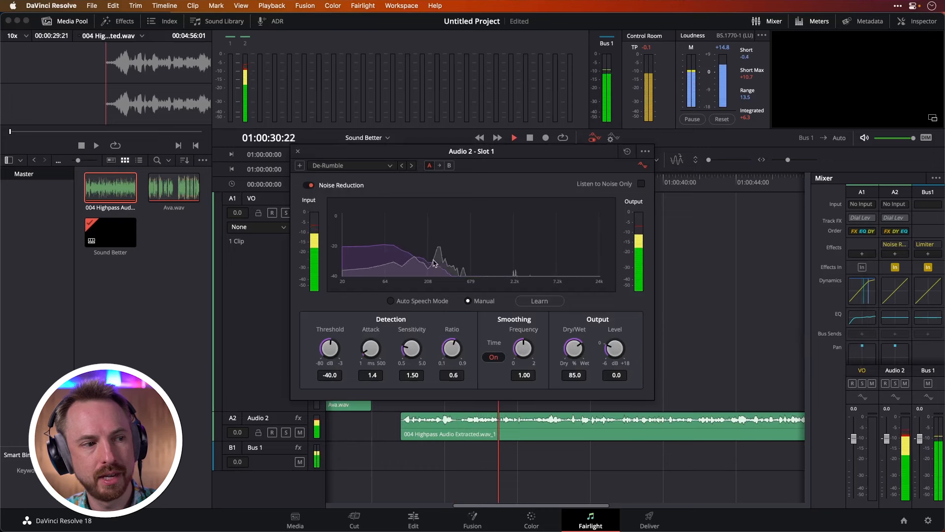
key("space")
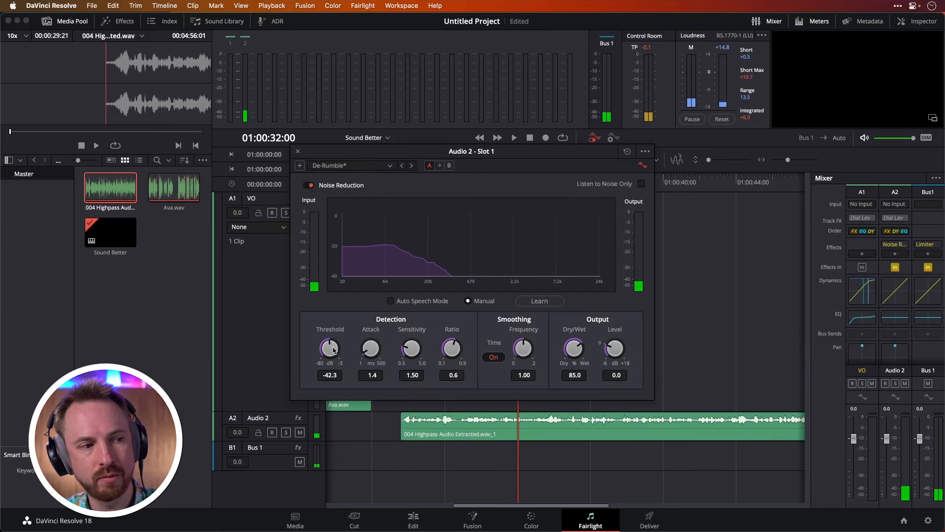
key("space")
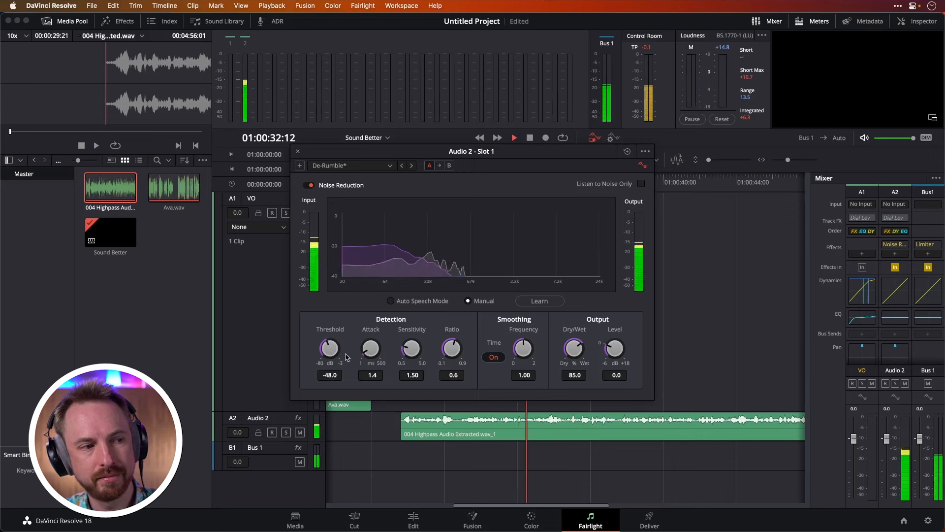
left_click_drag(388, 347, 411, 346)
left_click_drag(333, 357, 320, 364)
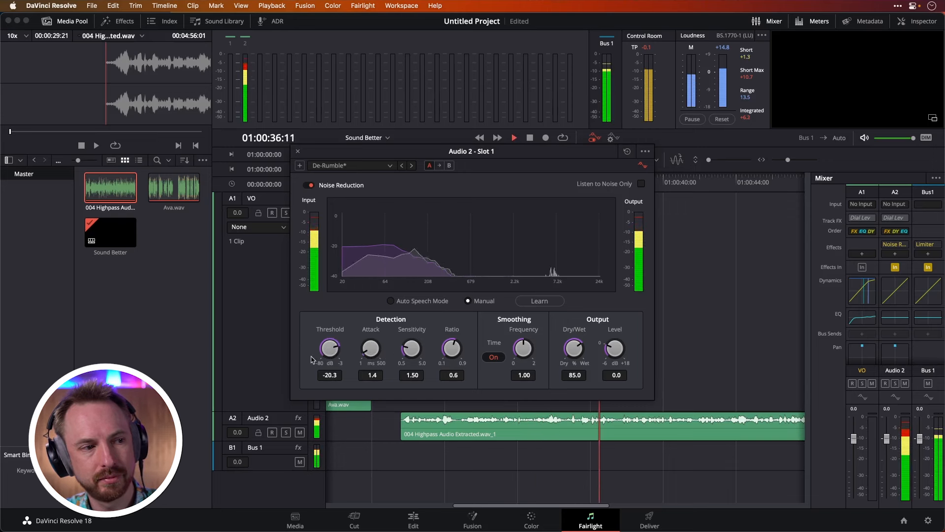
key("space")
key("space")
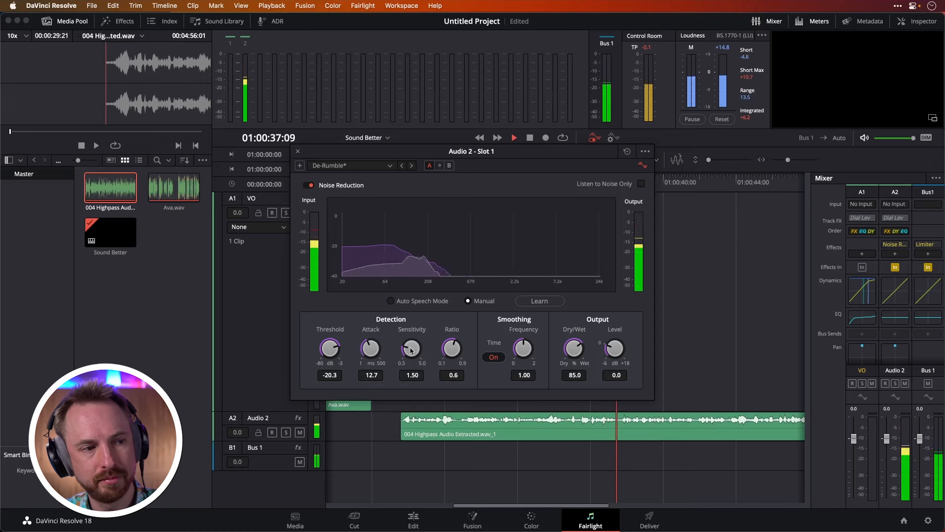
left_click_drag(411, 347, 422, 342)
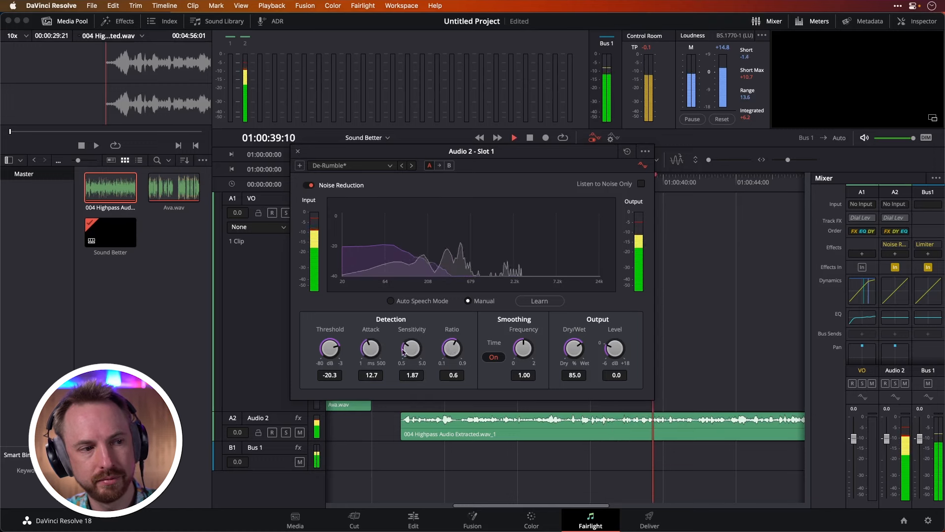
key("space")
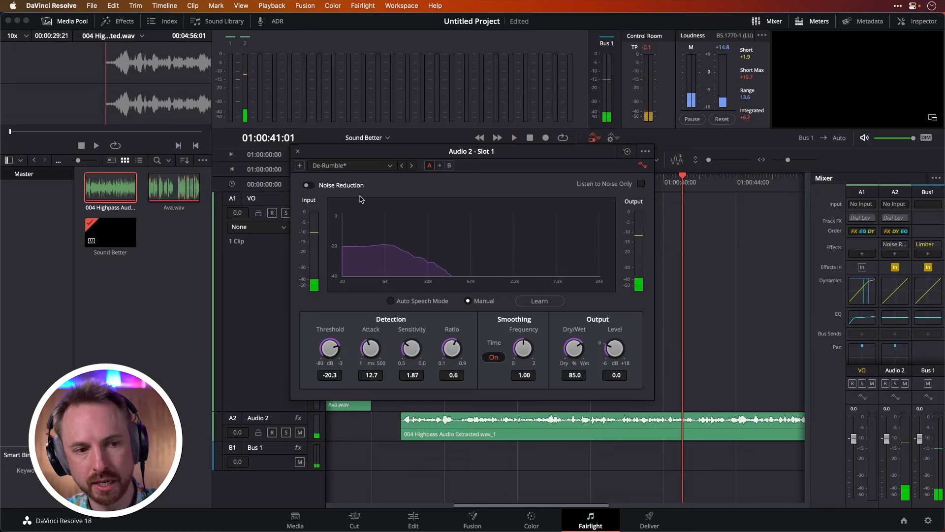
Compare the Audio 2 clip with Noise Reduction bypassed and enabled during playback, leaving the effect enabled
key("space")
left_click(307, 185)
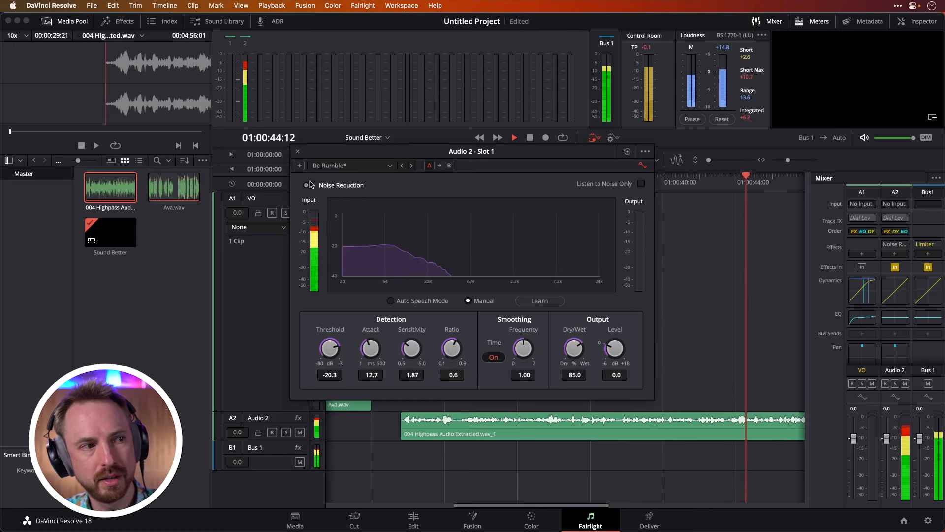
left_click(309, 186)
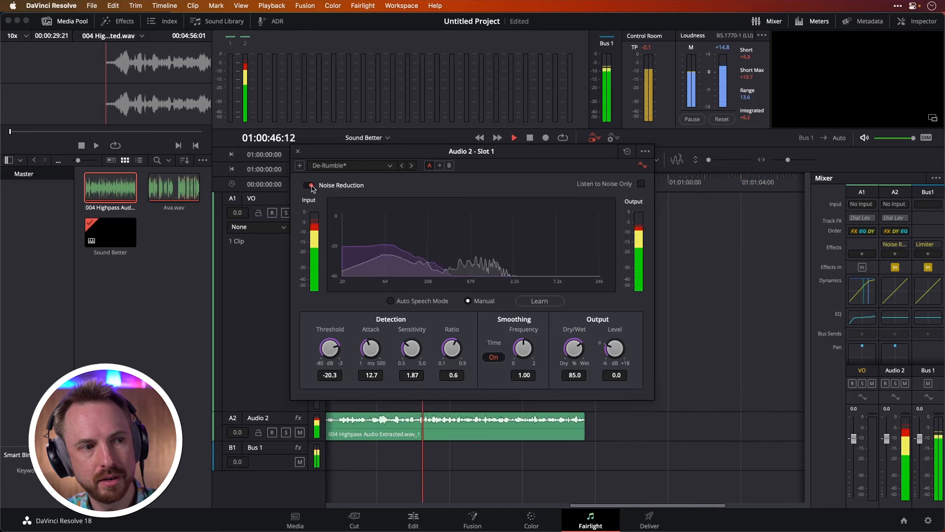
key("space")
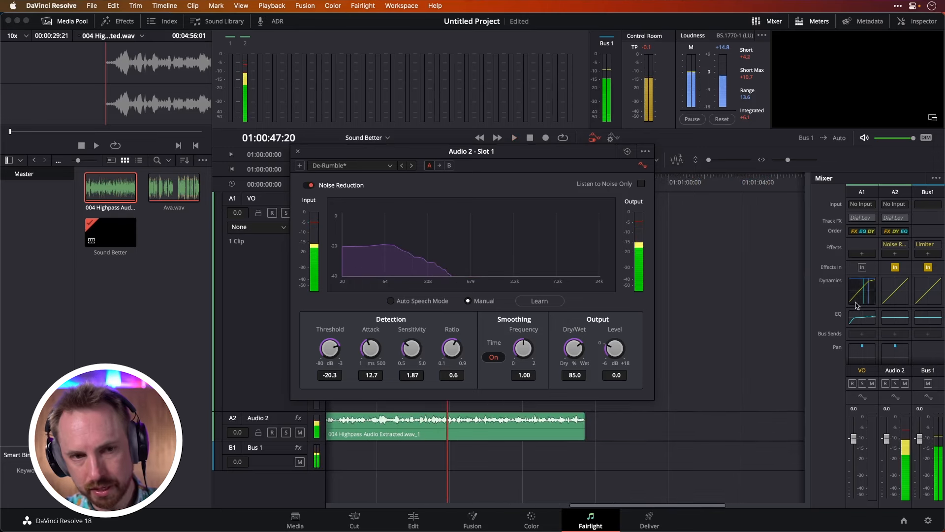
Set the Audio 2 processing order to EQ, FX, DY and return the playhead to the clip's start at 01:00:25:13
left_click(890, 235)
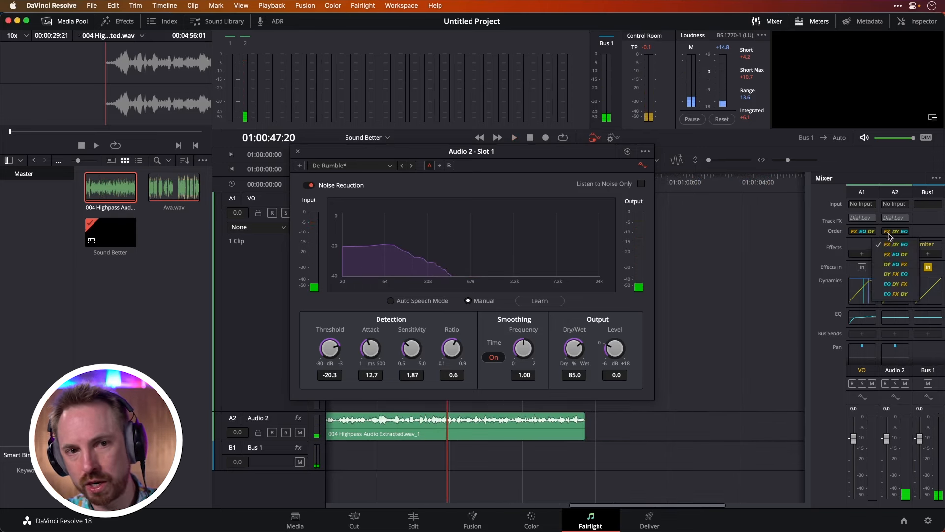
left_click(893, 293)
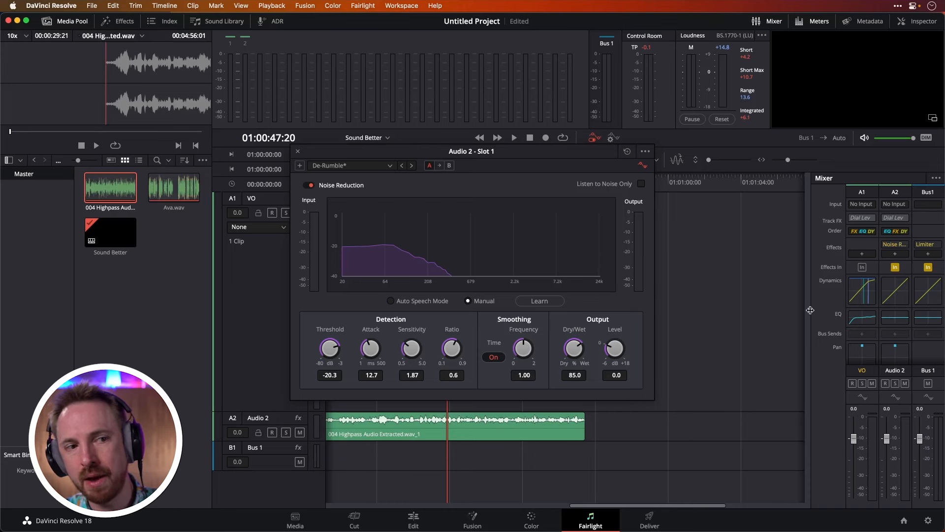
left_click_drag(587, 153, 783, 71)
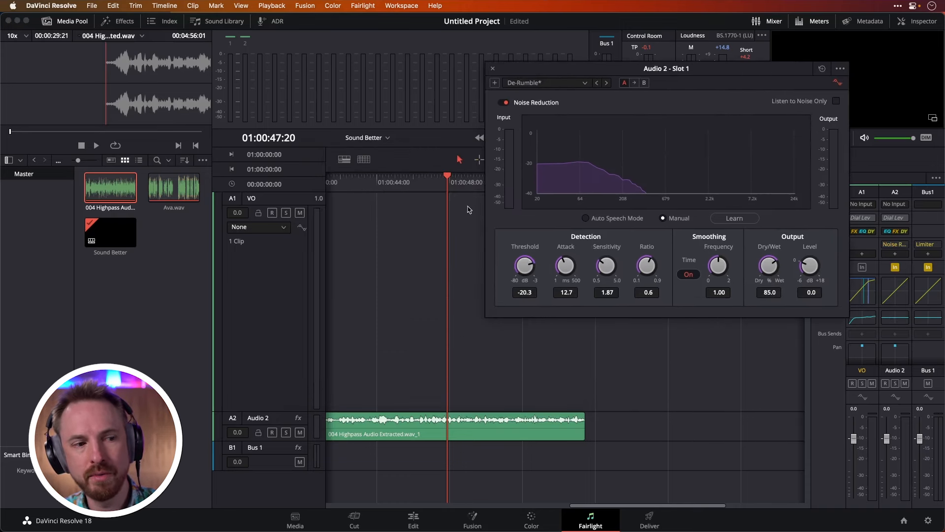
left_click_drag(628, 504, 517, 515)
left_click(379, 183)
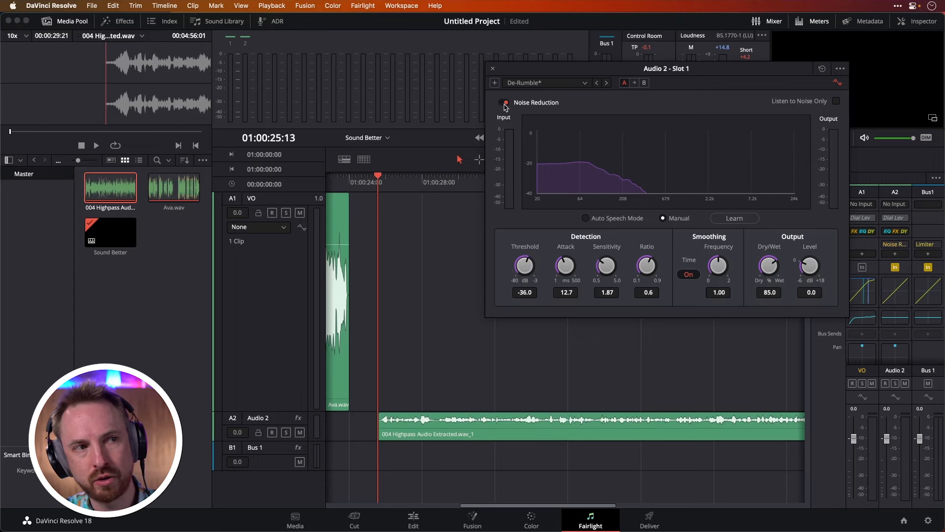
Enable the Band 1 high-pass filter in the Audio 2 equalizer and raise its frequency to 407 Hz during playback
left_click(894, 317)
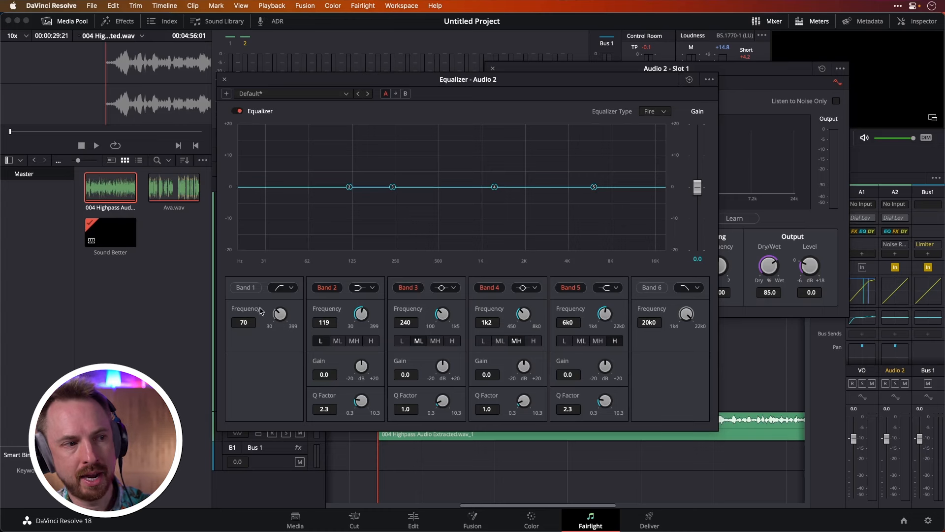
left_click(246, 288)
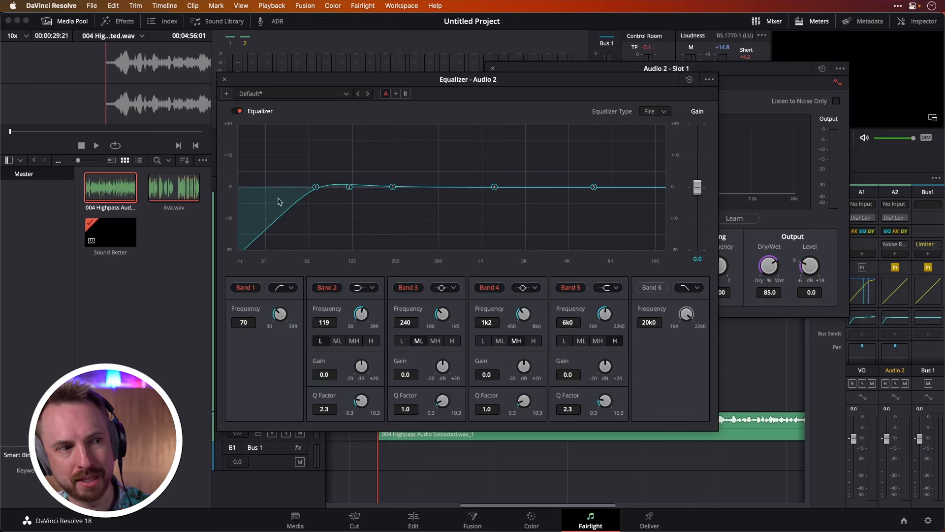
left_click_drag(318, 188, 380, 184)
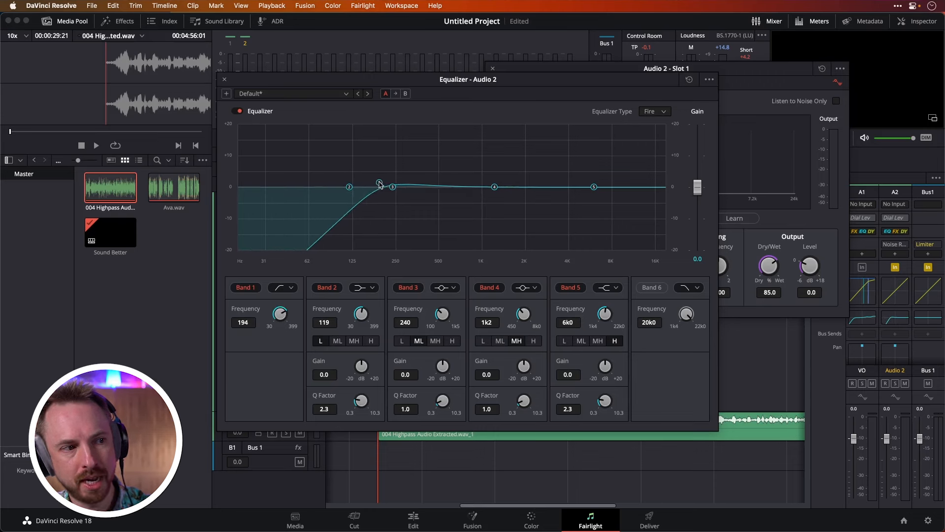
key("space")
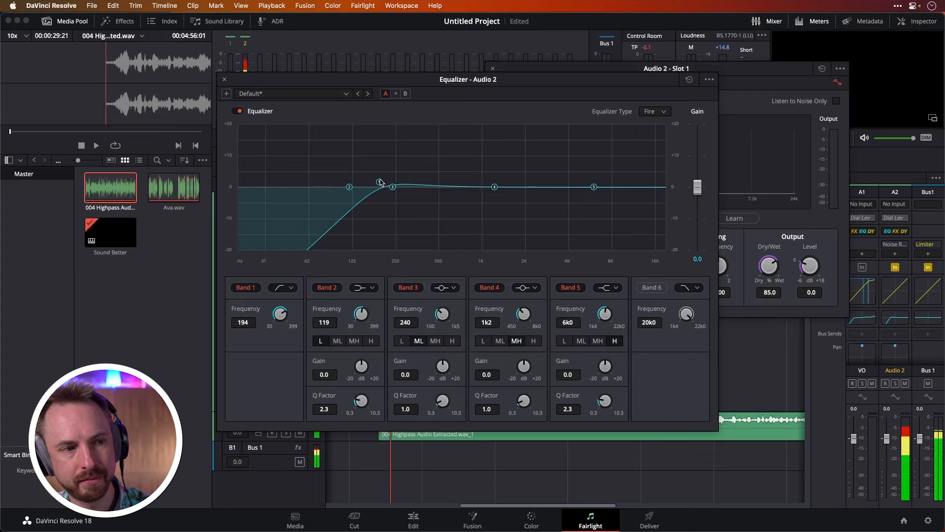
left_click_drag(379, 183, 425, 170)
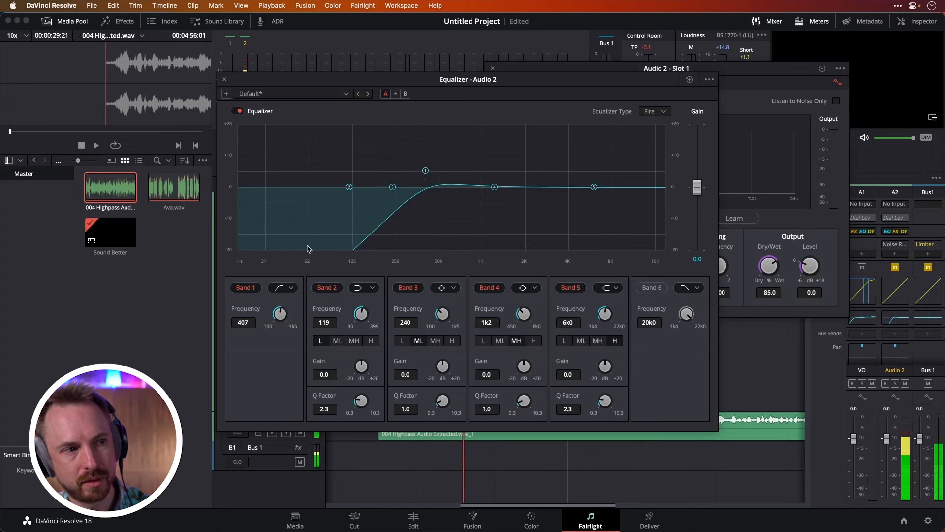
Compare the Audio 2 clip with the equalizer bypassed and enabled, and lower the Band 1 frequency to 347 Hz
left_click(237, 111)
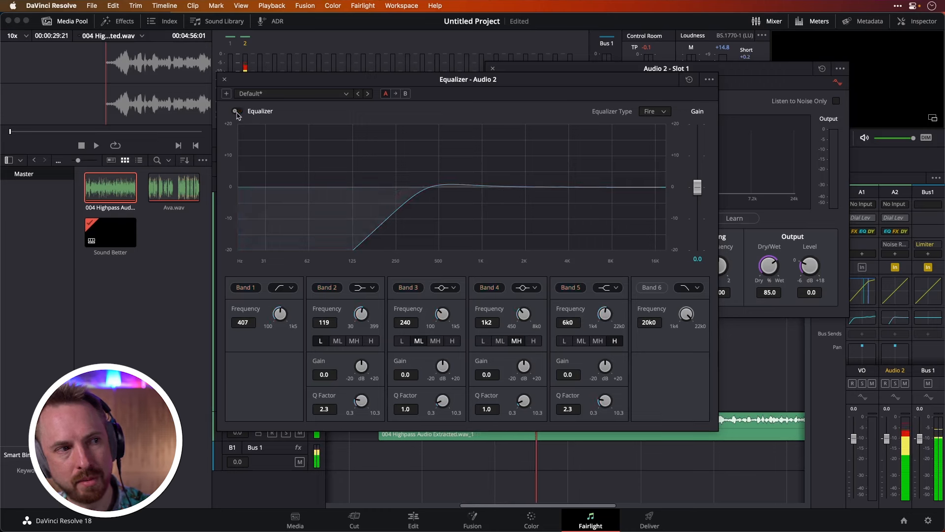
left_click(237, 111)
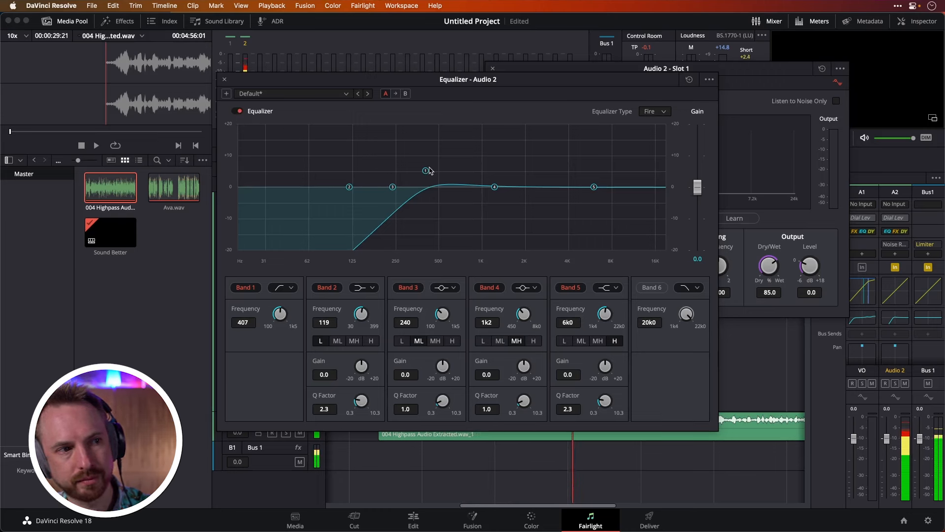
mouse_move(425, 171)
left_mouse_down()
mouse_move(397, 178)
mouse_move(417, 169)
left_mouse_up()
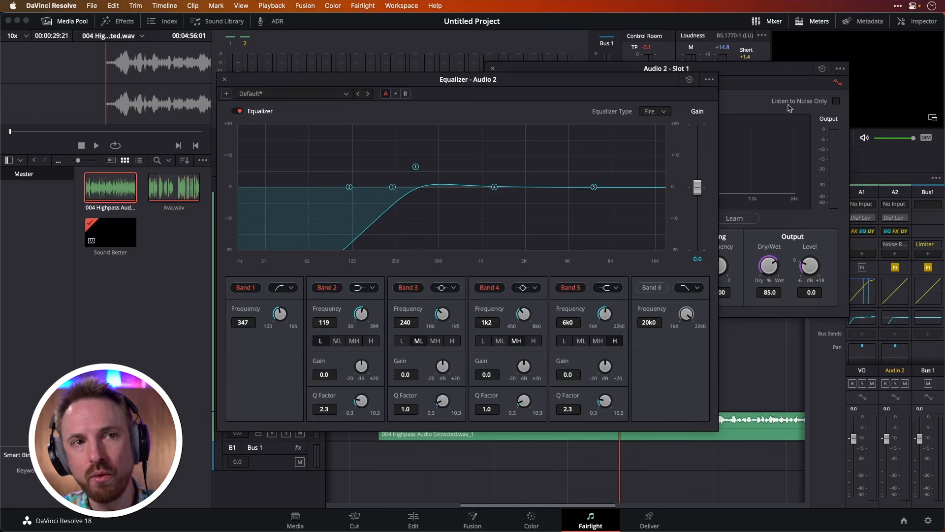
Play the Audio 2 clip with Noise Reduction enabled and lower the equalizer's Band 1 frequency to 171 Hz
left_click(780, 73)
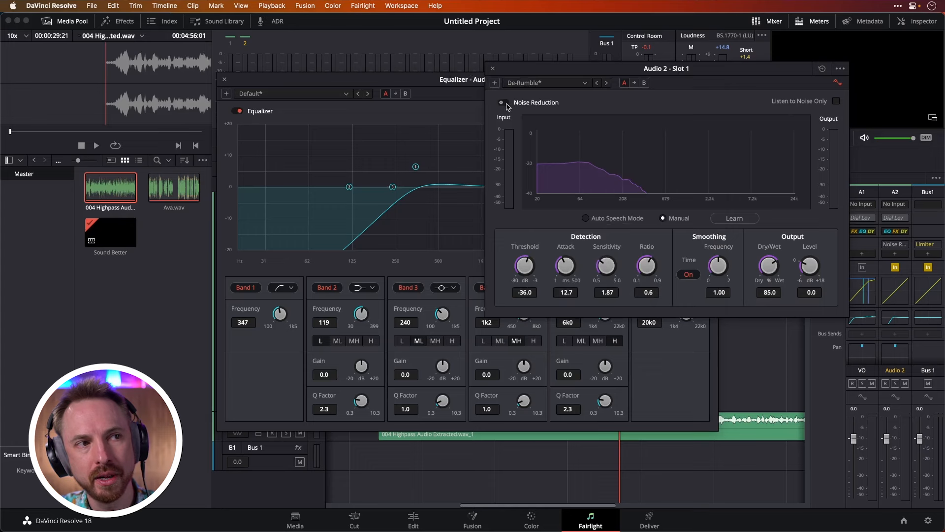
key("space")
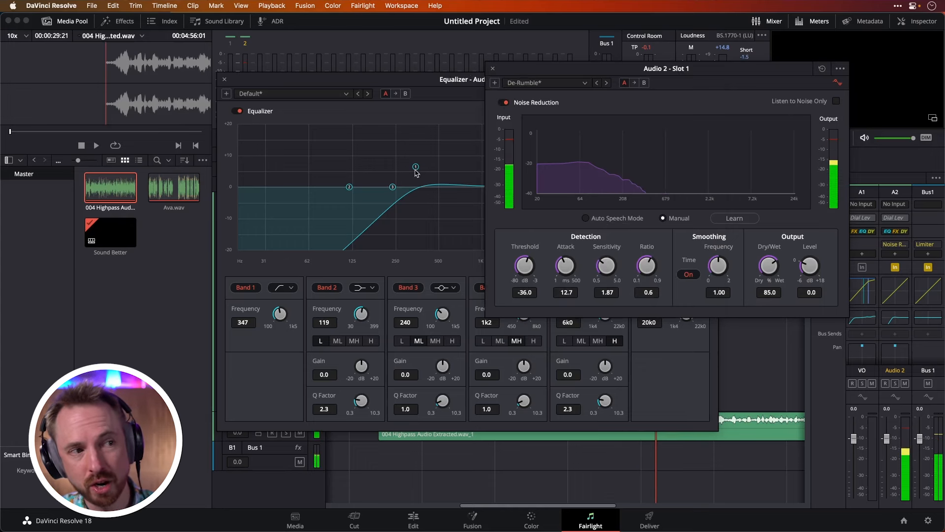
left_click_drag(417, 170, 371, 167)
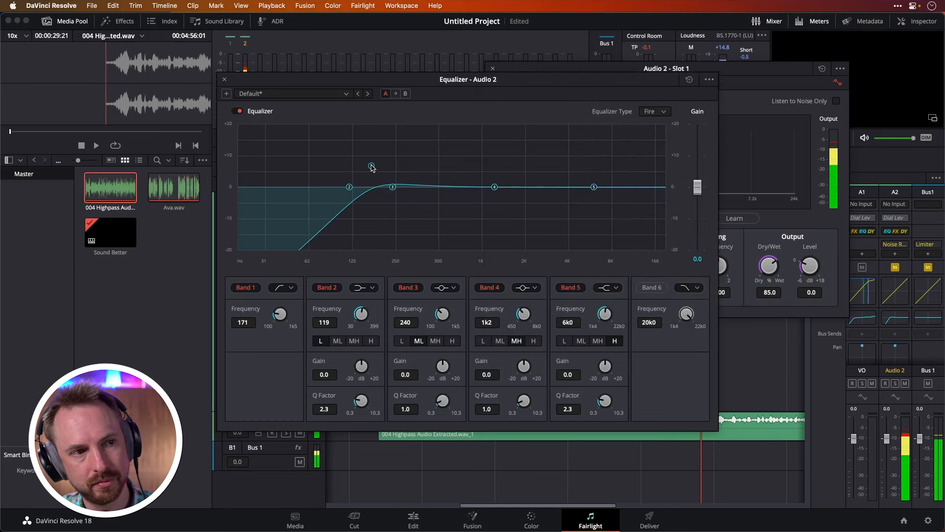
Shape the Audio 2 equalizer with Band 5 at +6.8 dB, Band 4 at +4.1 dB near 1.3 kHz, and Band 1 at about 220 Hz
left_click_drag(592, 186, 596, 168)
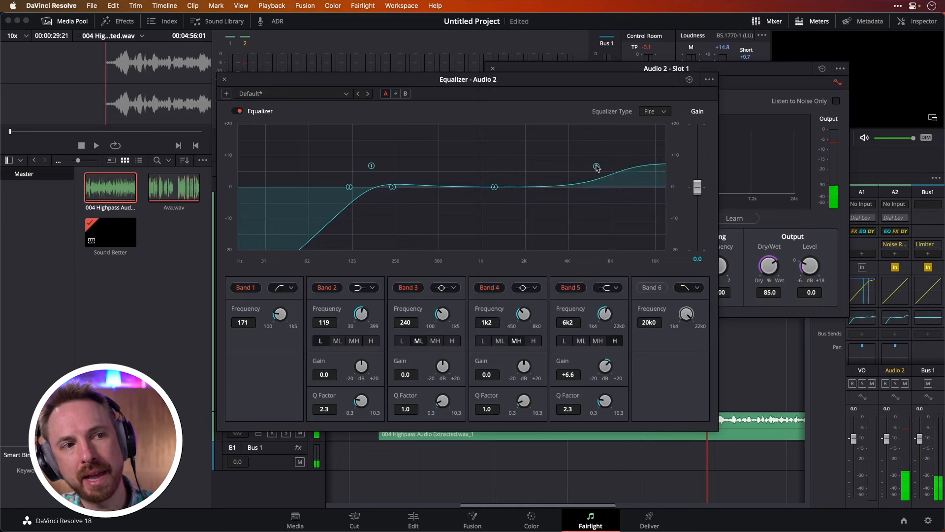
left_click_drag(495, 187, 503, 177)
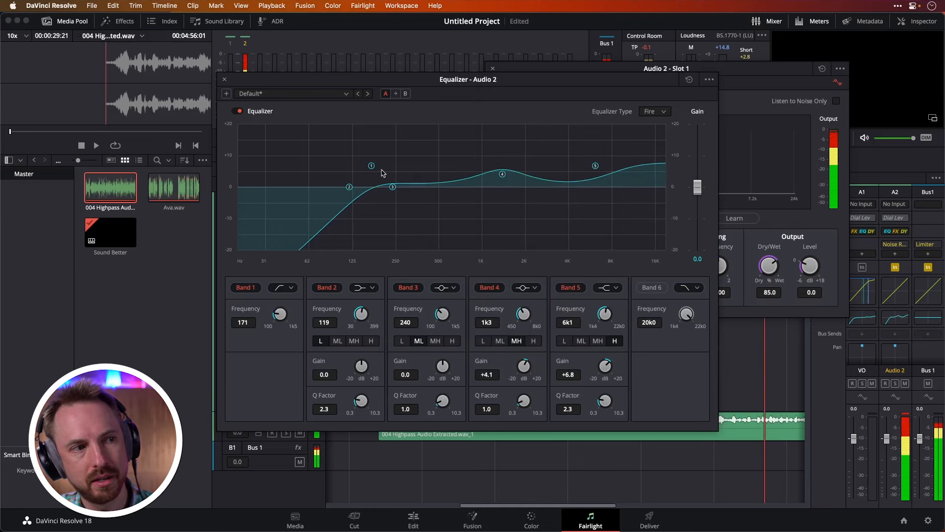
left_click_drag(372, 166, 387, 167)
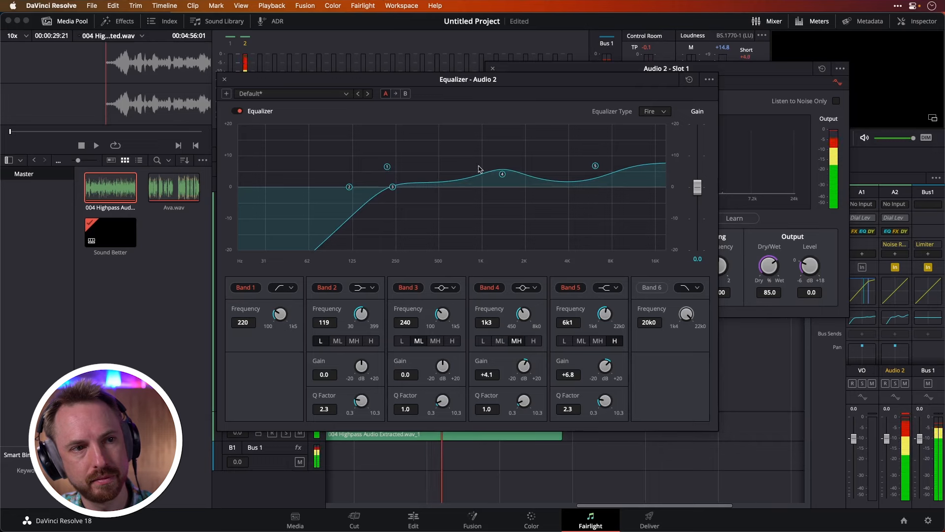
left_click(223, 79)
left_click(493, 70)
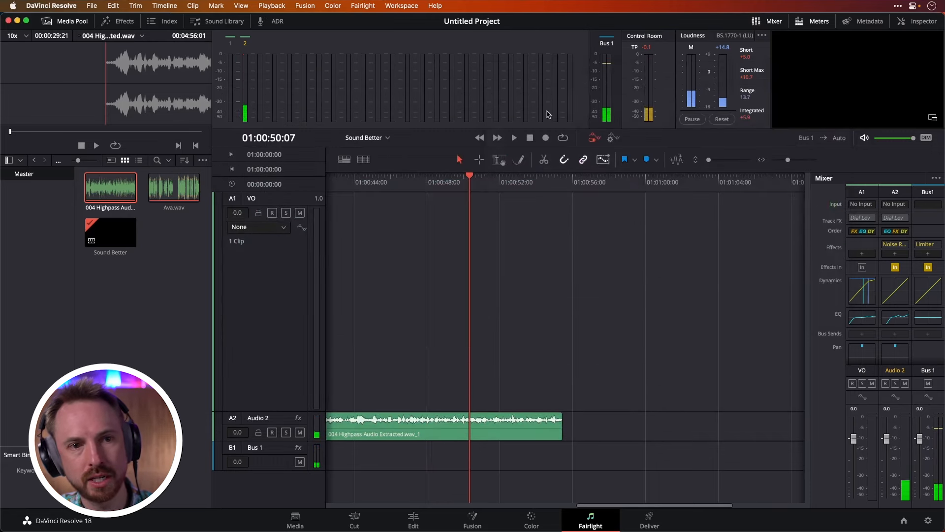
Enable the Compressor in the Audio 2 dynamics and set its threshold to -14.3 dB while auditioning the clip
double_click(895, 292)
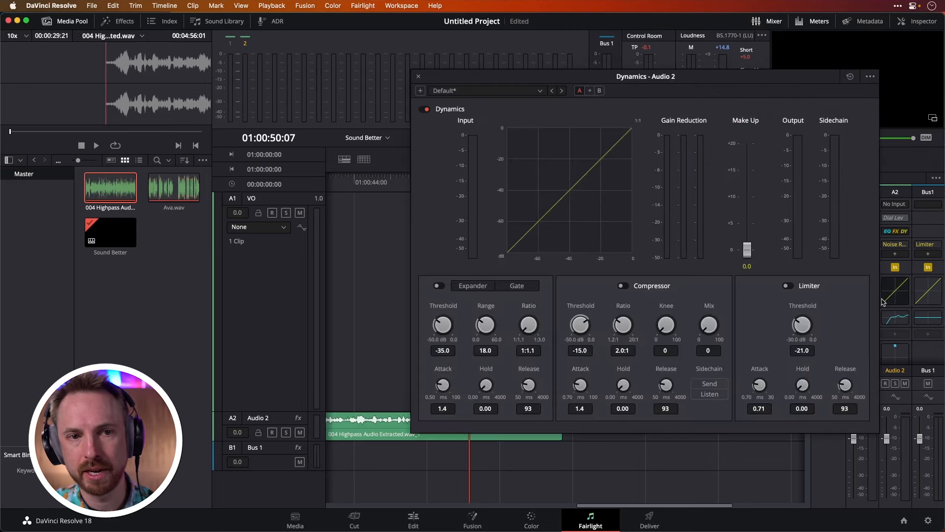
left_click(623, 286)
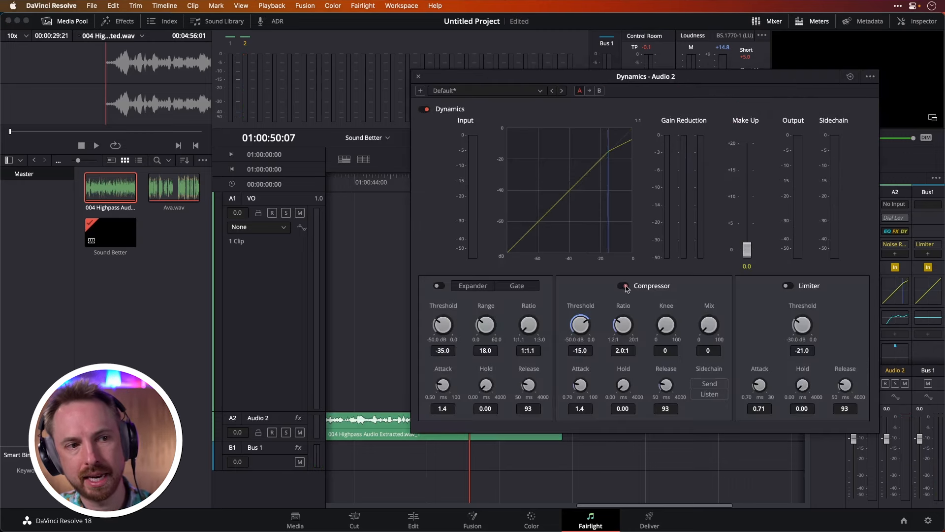
left_click_drag(584, 332, 590, 330)
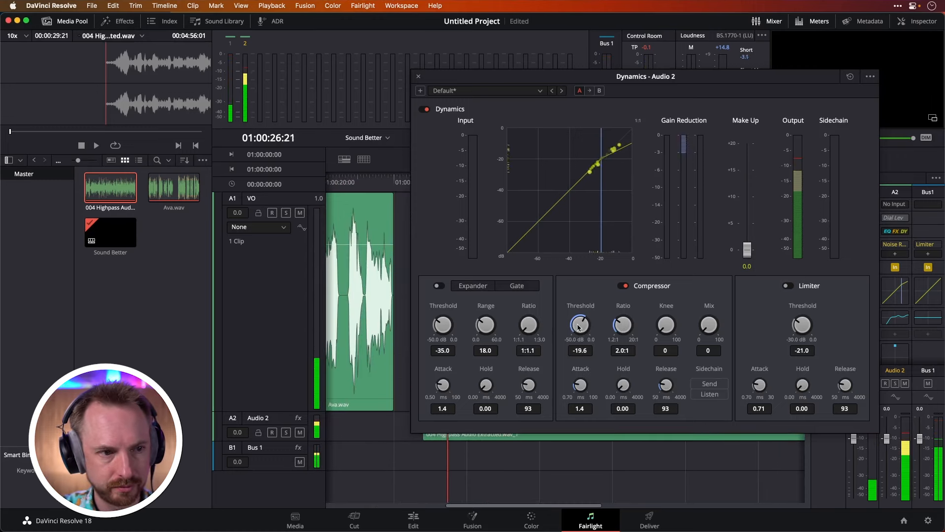
left_click_drag(581, 324, 610, 321)
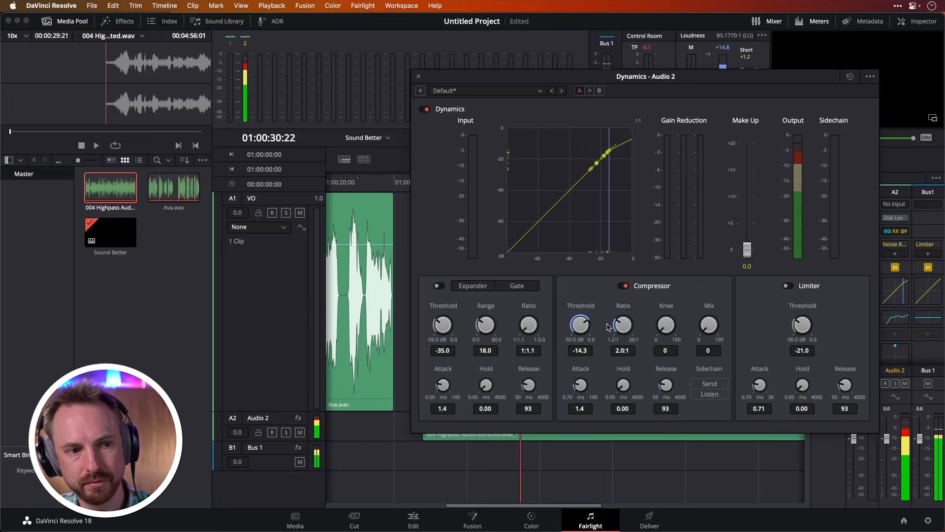
Enable the Audio 2 Limiter with a -9.5 dB threshold and set the dynamics make-up gain to 4.3 dB
left_click(788, 285)
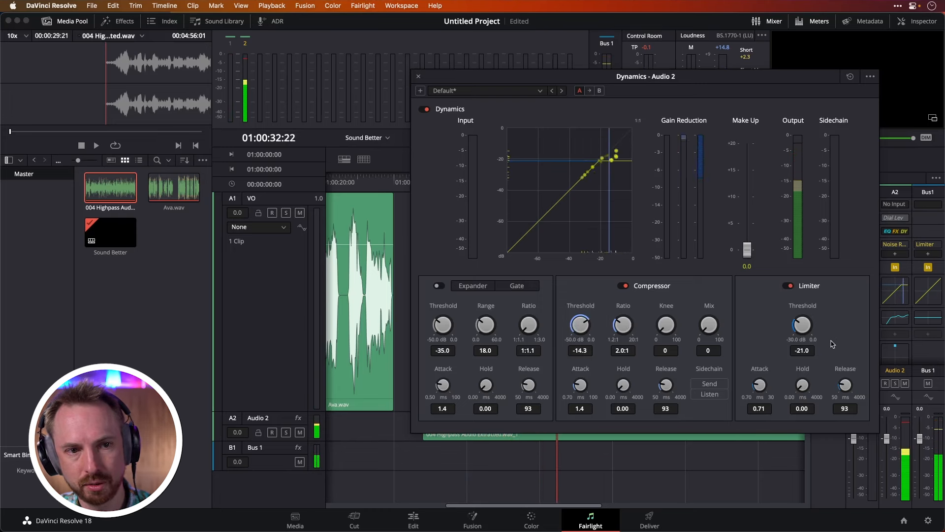
left_click_drag(802, 324, 859, 316)
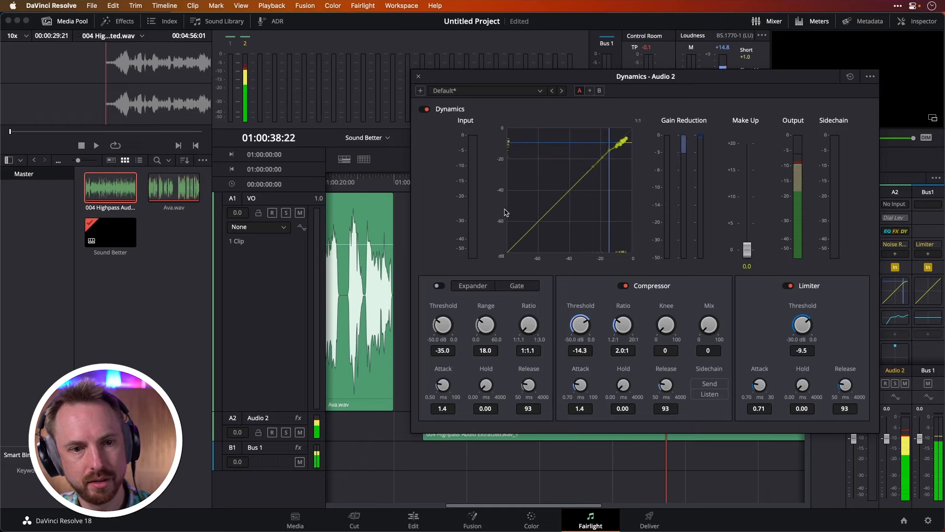
left_click(419, 78)
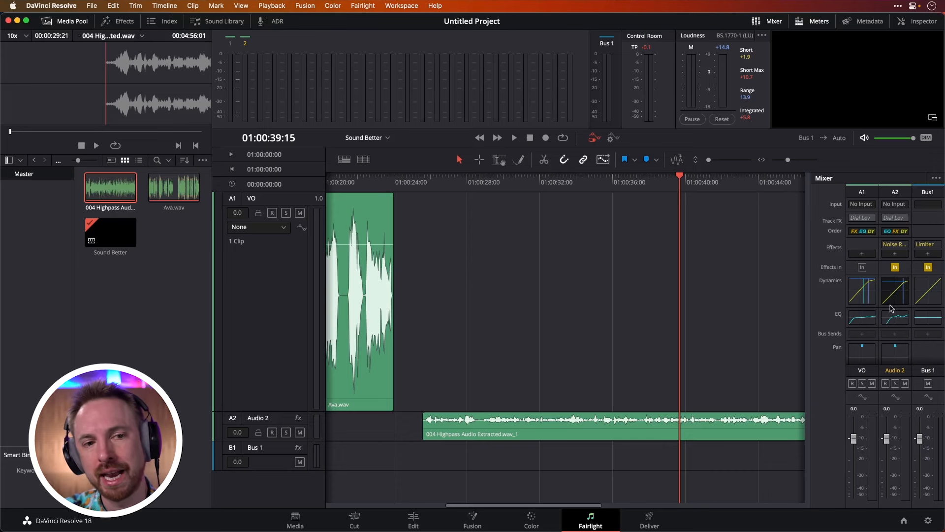
left_click(891, 298)
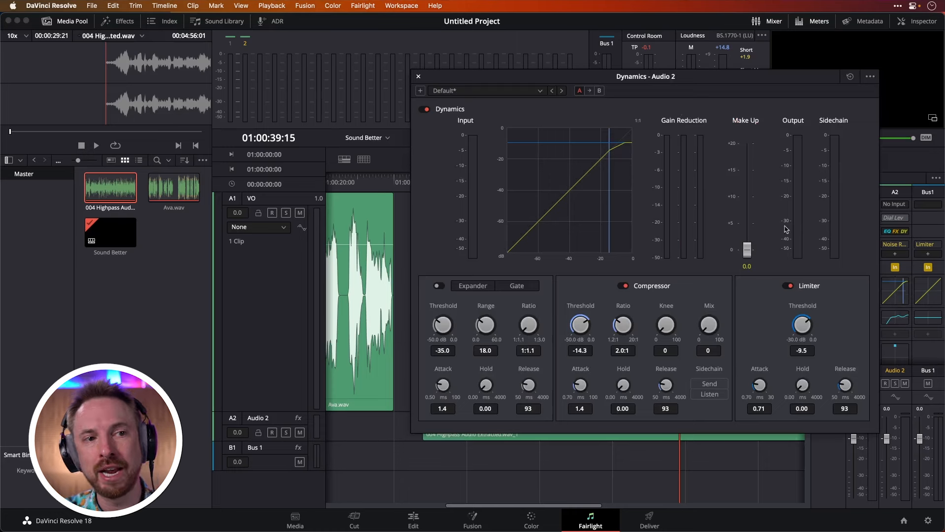
left_click_drag(757, 253, 748, 229)
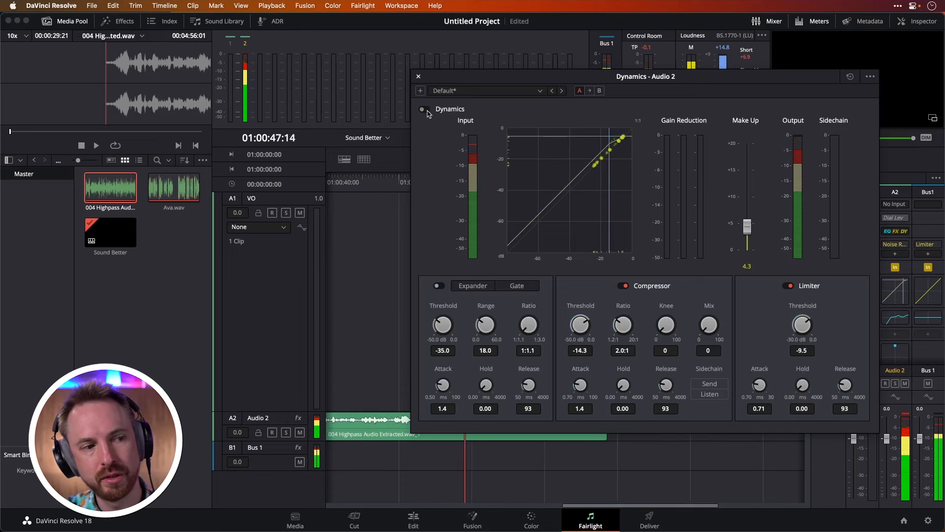
Show the Audio 2 Equalizer, Noise Reduction and Dynamics windows together and bypass all three processors
left_click(890, 318)
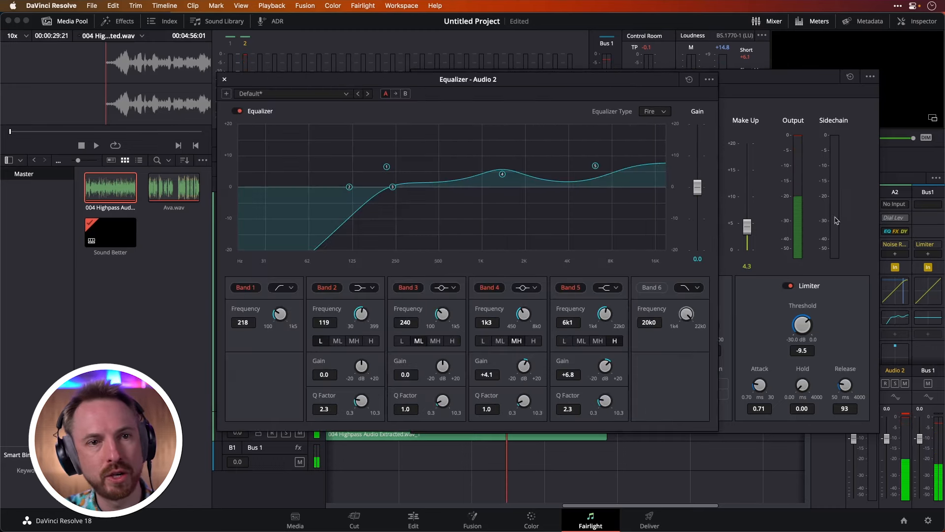
left_click(895, 246)
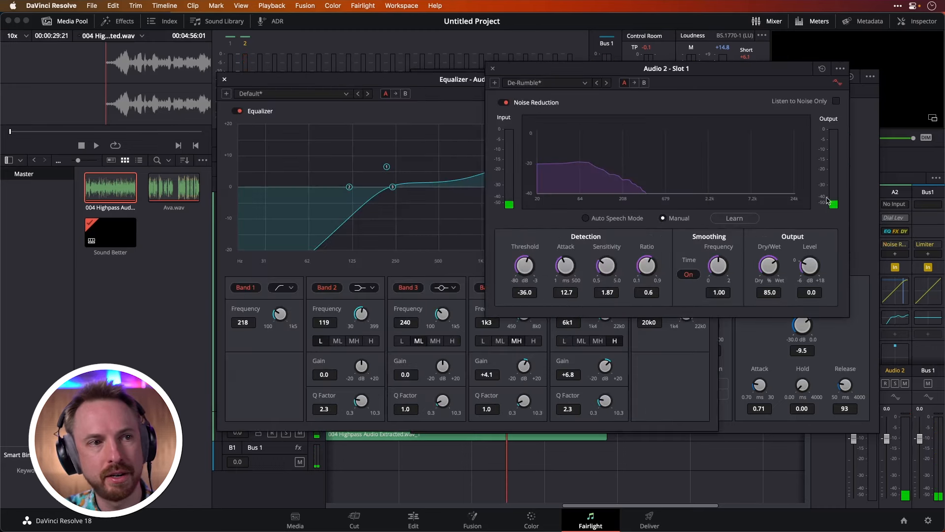
left_click_drag(600, 69, 151, 231)
left_click_drag(532, 83, 520, 146)
left_click(422, 110)
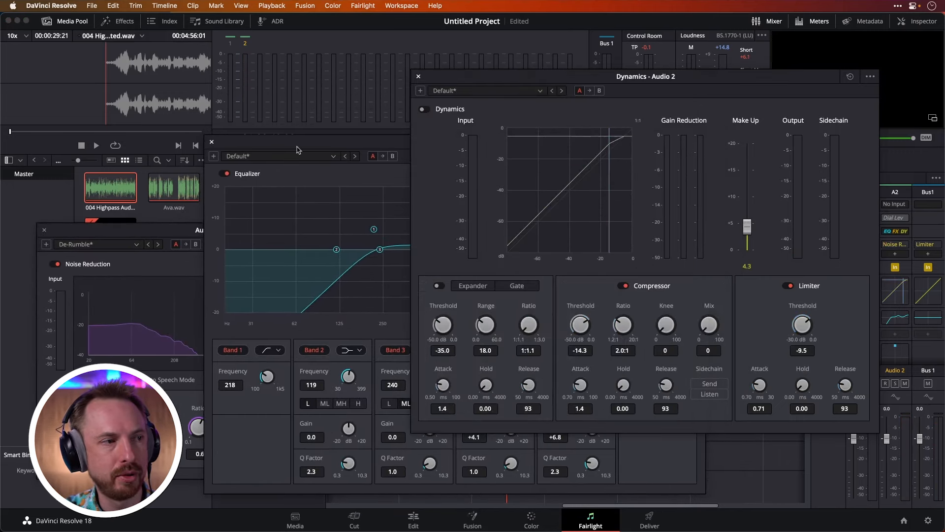
left_click(237, 176)
left_click(58, 265)
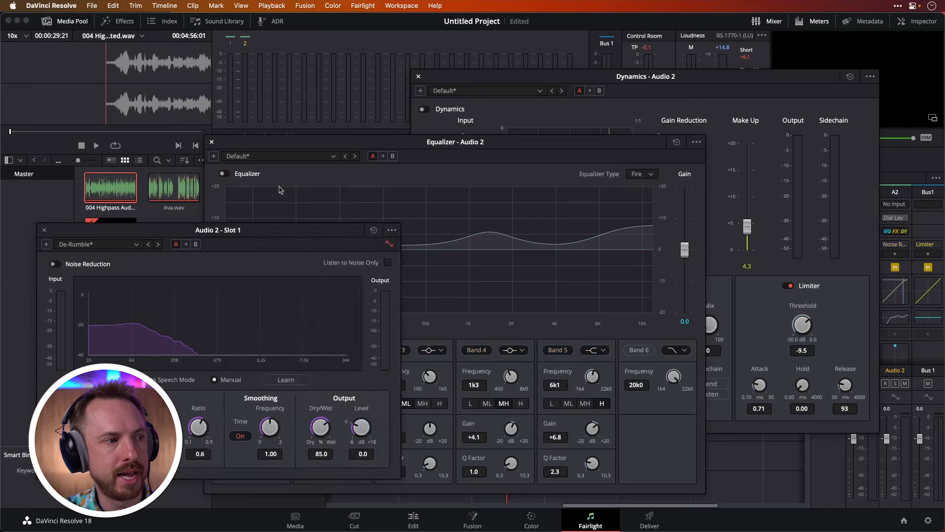
left_click_drag(299, 147, 548, 147)
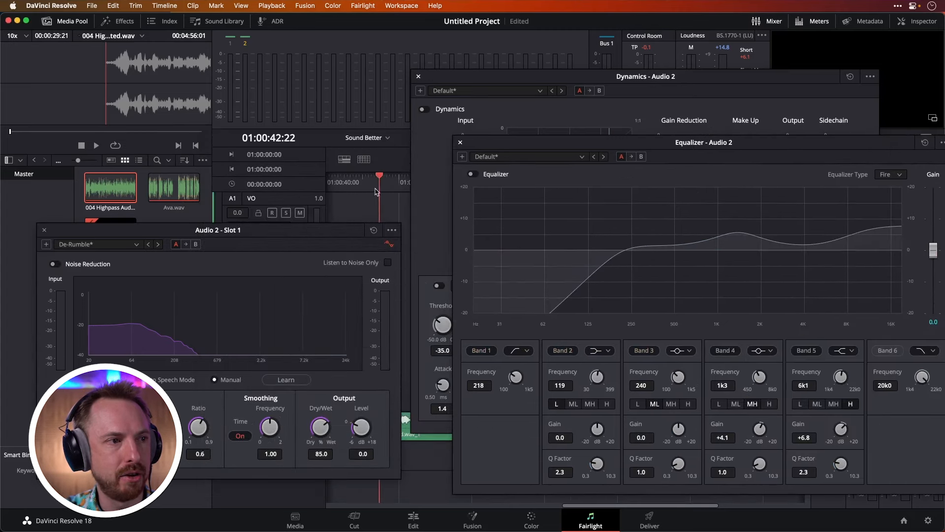
Play the unprocessed Audio 2 clip from its beginning, re-enabling the Equalizer, Noise Reduction and Dynamics in turn to compare the sound
key("j")
key("j")
key("j")
key("j")
key("j")
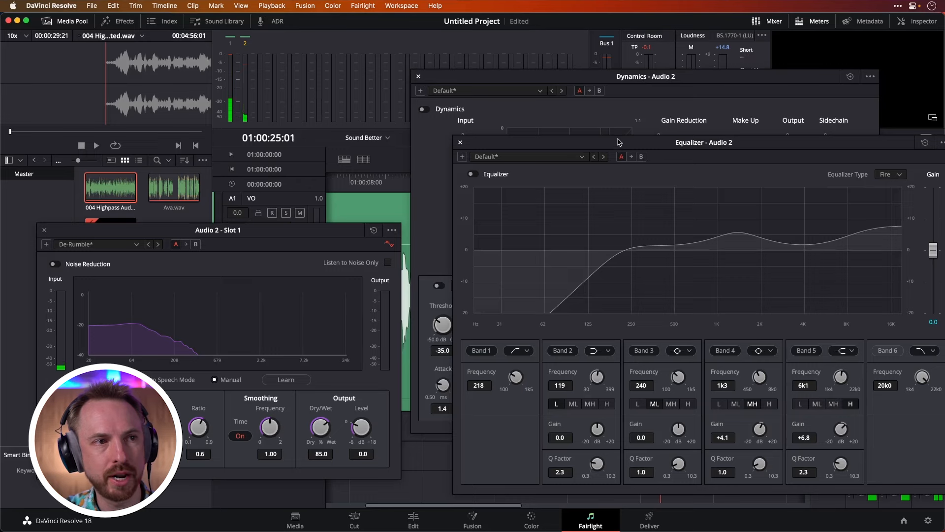
left_click_drag(619, 143, 395, 140)
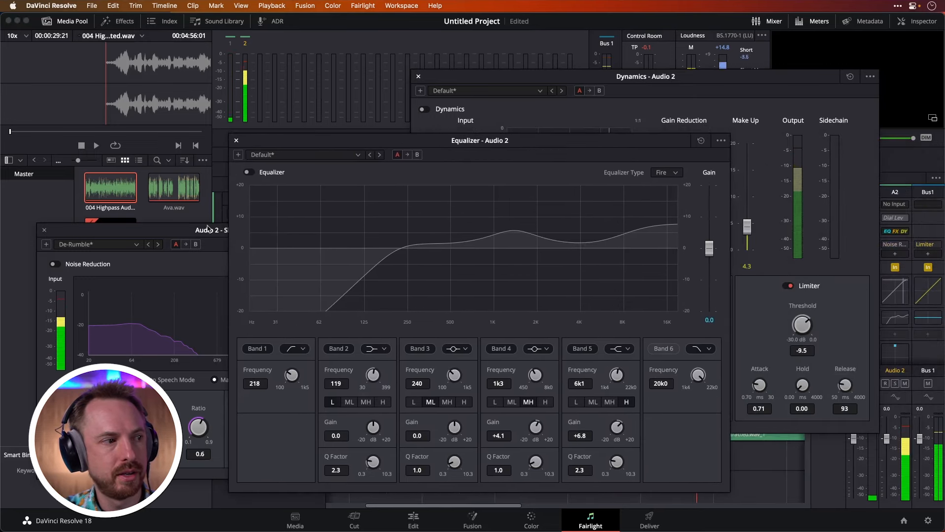
left_click(248, 172)
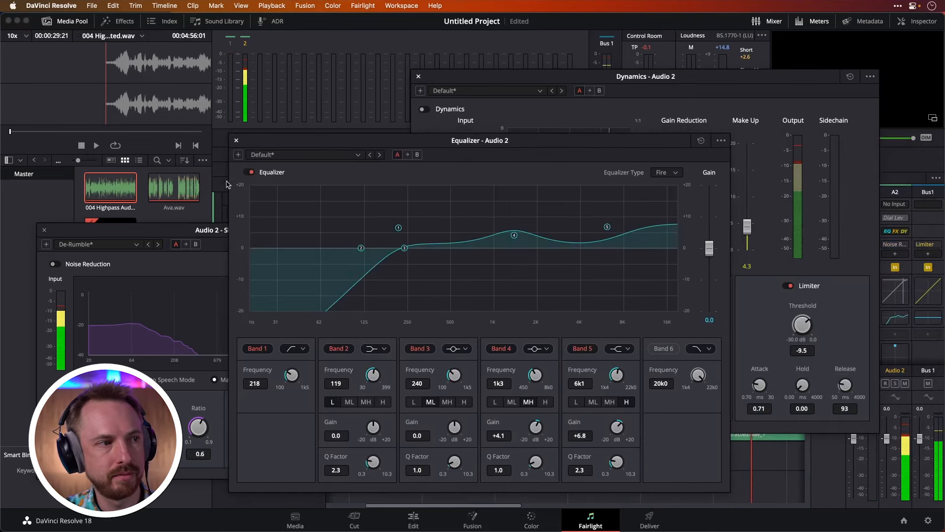
left_click(55, 264)
left_click(423, 109)
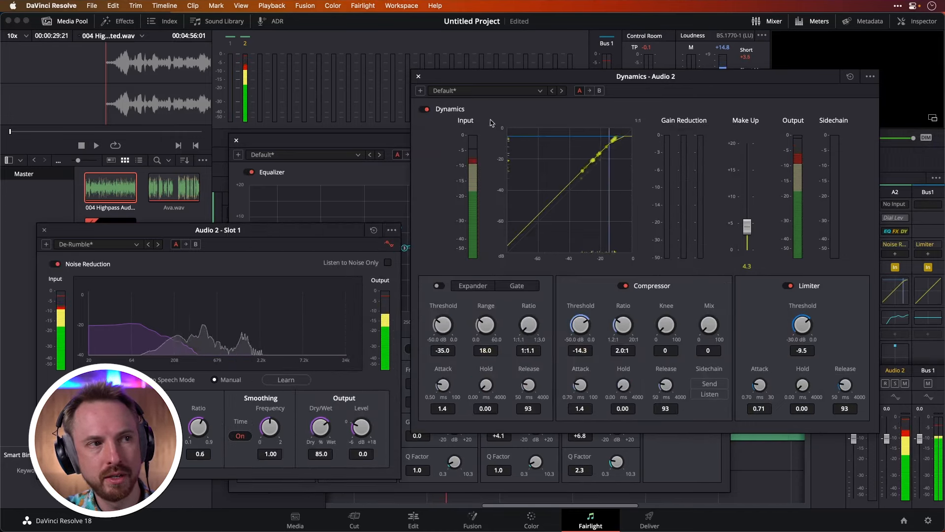